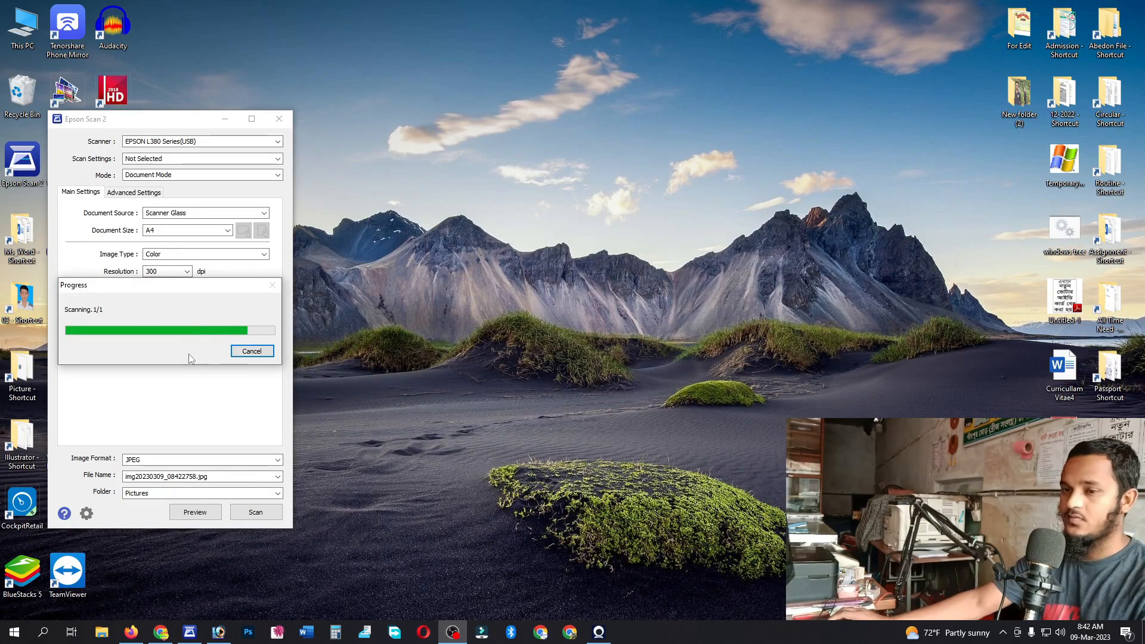
- Refresh the desktop and open the newest scanned JPEG from Pictures in Photoshop
{"action": "right_click", "coordinate": [359, 3]}
{"action": "left_click", "coordinate": [395, 53]}
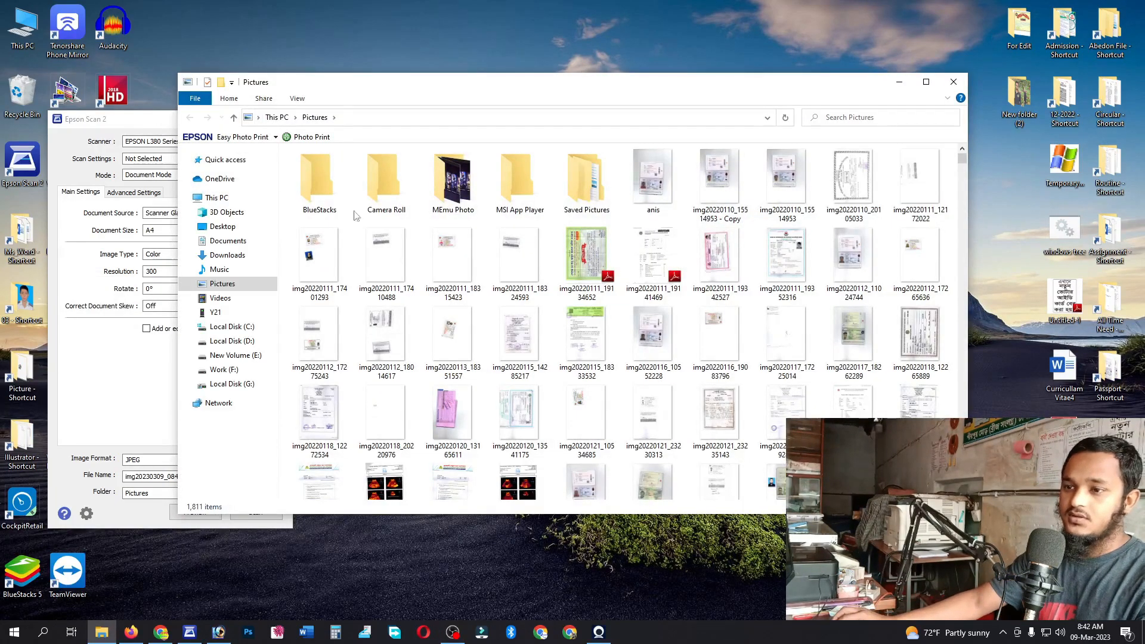
{"action": "left_click_drag", "start_coordinate": [963, 155], "coordinate": [963, 498]}
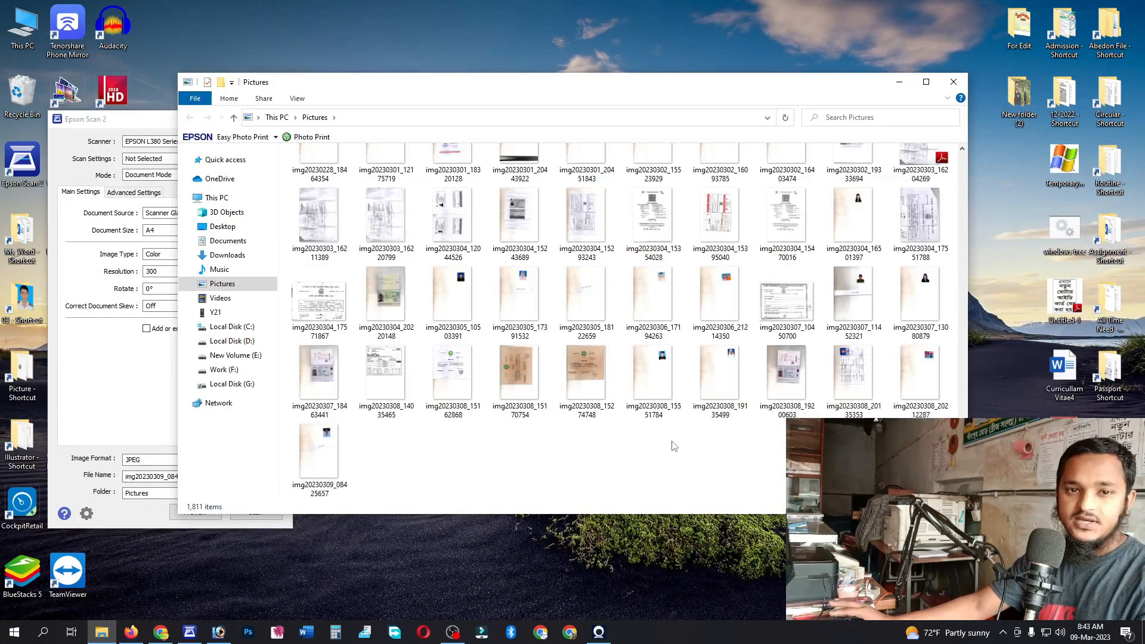
{"action": "left_click_drag", "start_coordinate": [350, 445], "coordinate": [346, 225]}
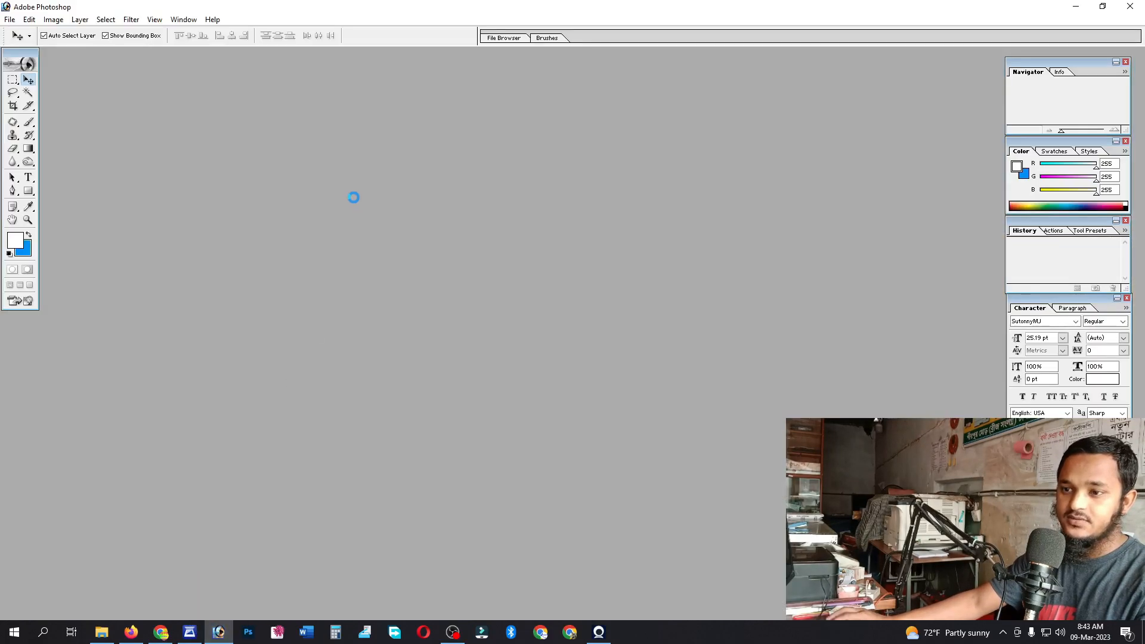
- Marquee-select the upside-down passport photo on the maximised scan and start a new document
{"action": "left_click", "coordinate": [399, 60]}
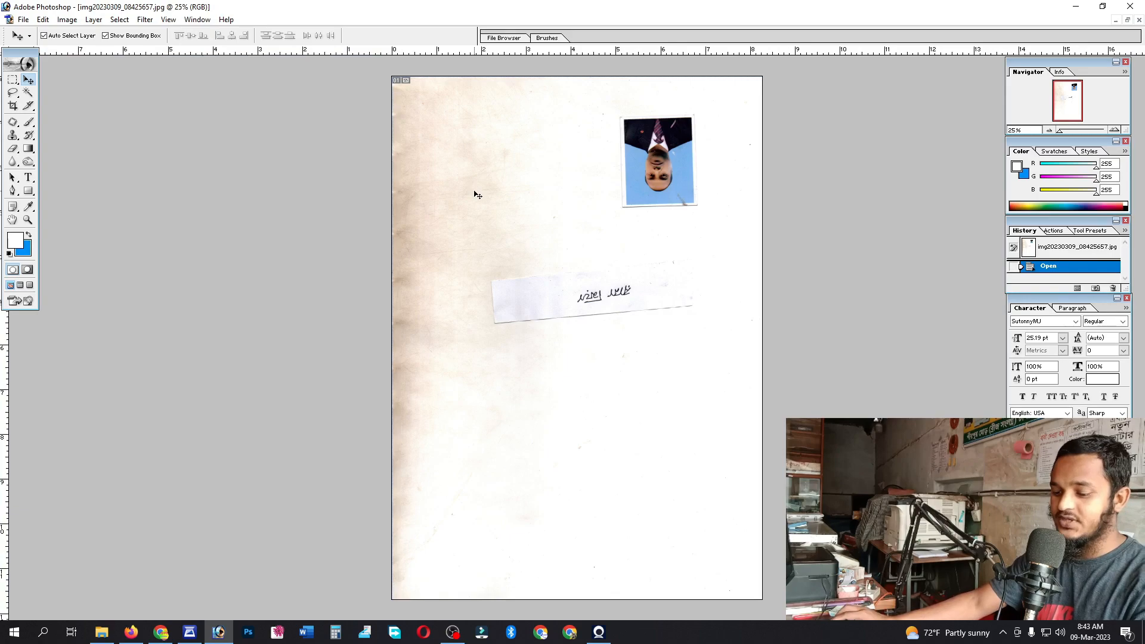
{"action": "scroll", "coordinate": [474, 192], "scroll_direction": "up", "scroll_amount": 1}
{"action": "key", "text": "m"}
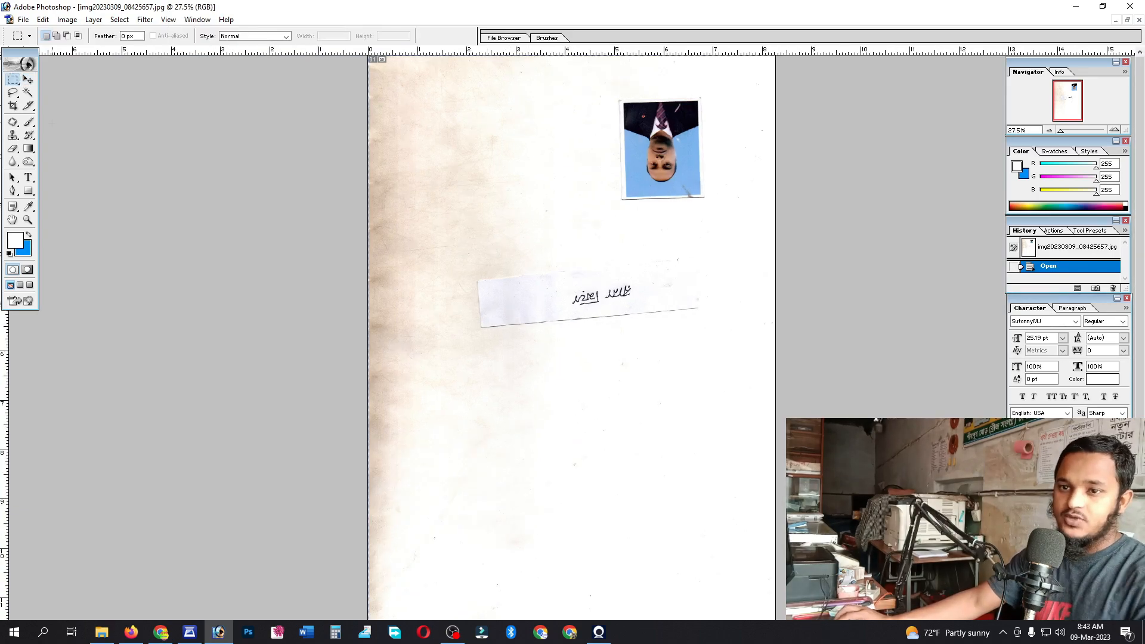
{"action": "left_click_drag", "start_coordinate": [601, 85], "coordinate": [724, 212]}
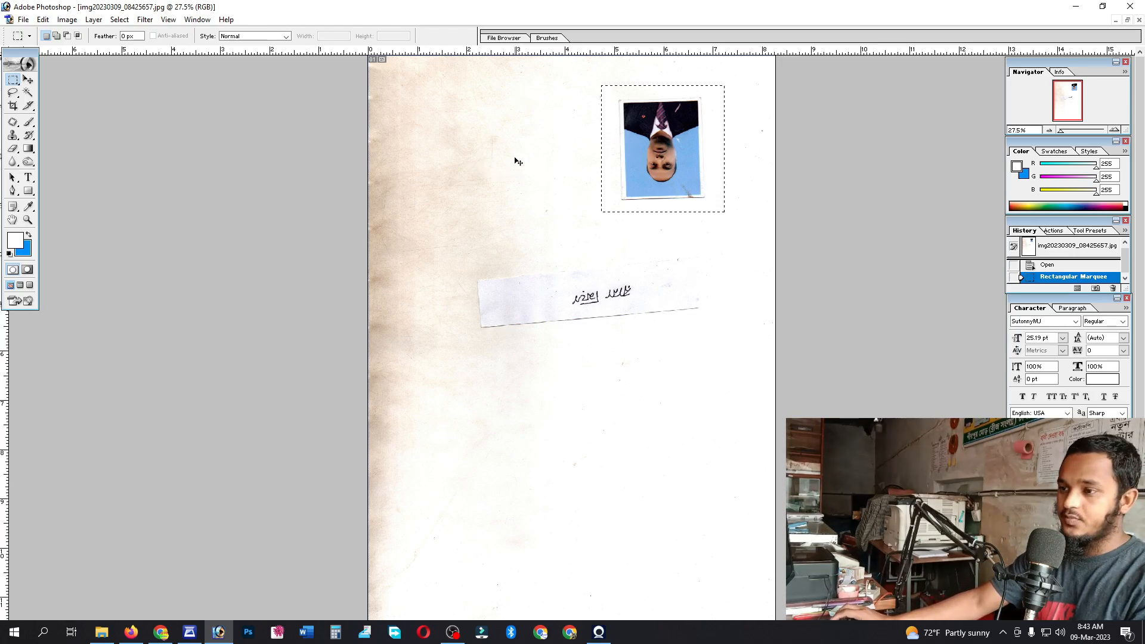
{"action": "key", "text": "ctrl+n"}
- Create the new document, paste the photo and rotate it 180° so the face is upright
{"action": "key", "text": "Return"}
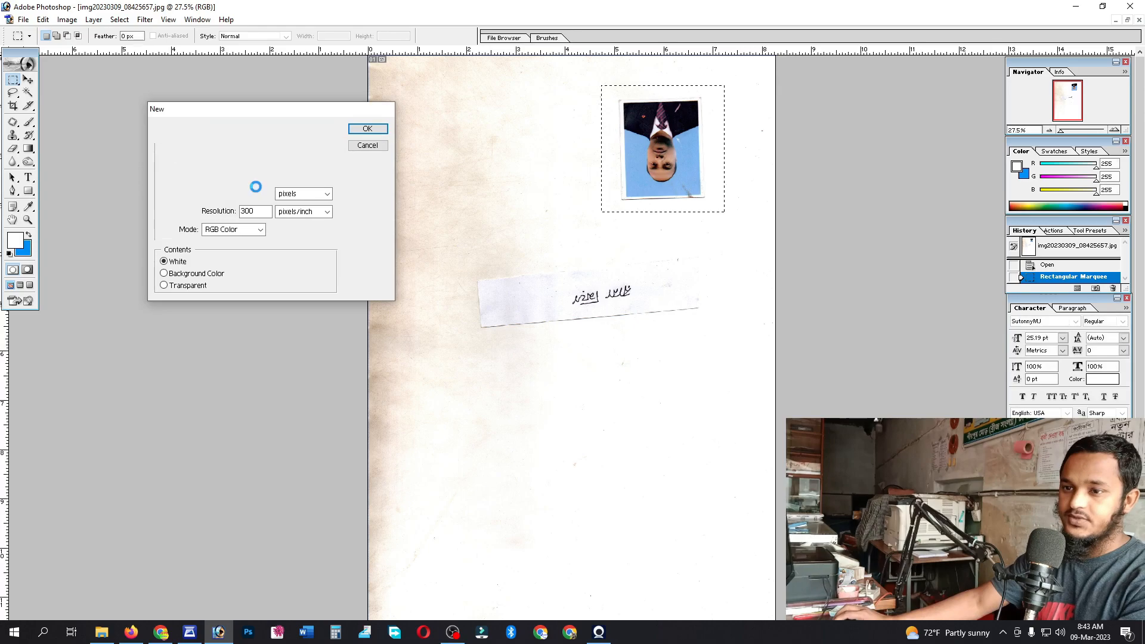
{"action": "key", "text": "ctrl+v"}
{"action": "left_click", "coordinate": [483, 63]}
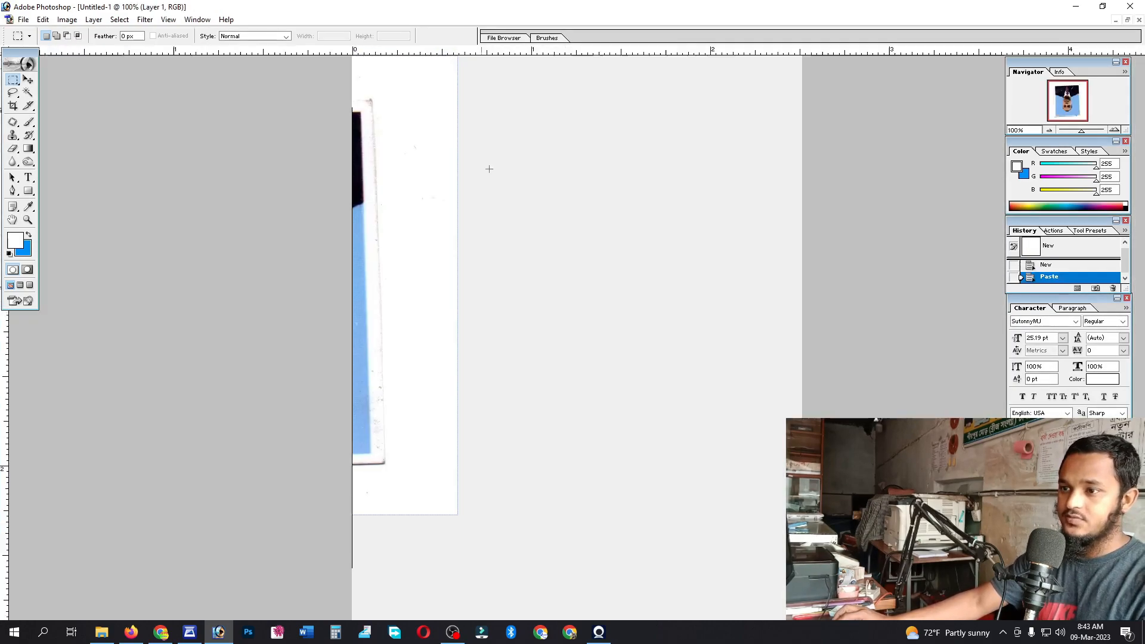
{"action": "key", "text": "ctrl+t"}
{"action": "left_click_drag", "start_coordinate": [308, 190], "coordinate": [847, 492]}
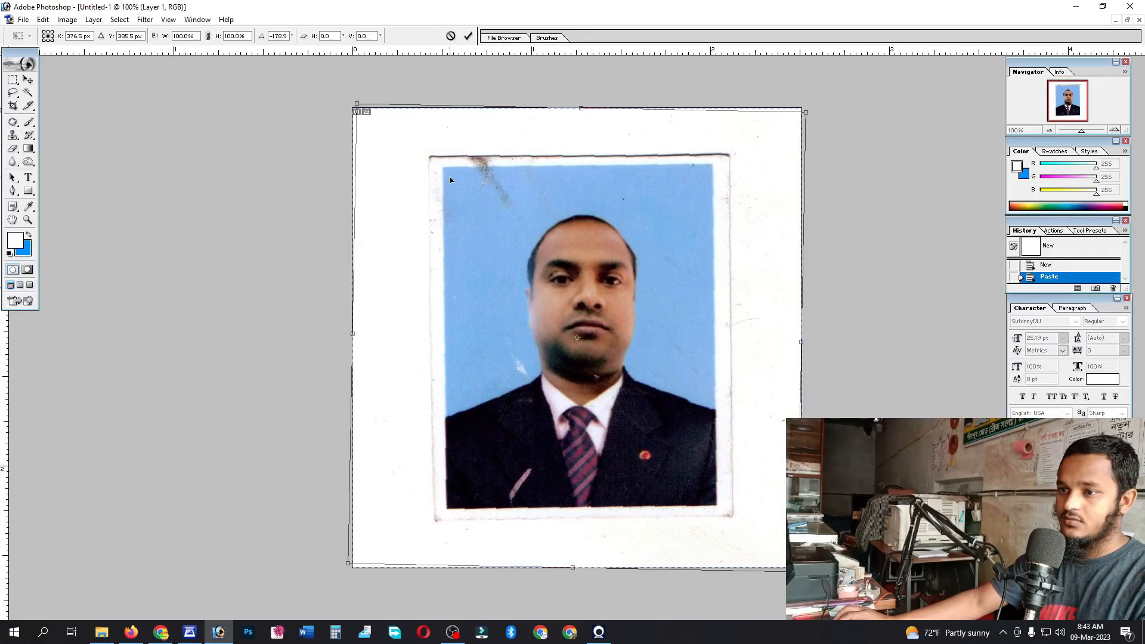
{"action": "key", "text": "Return"}
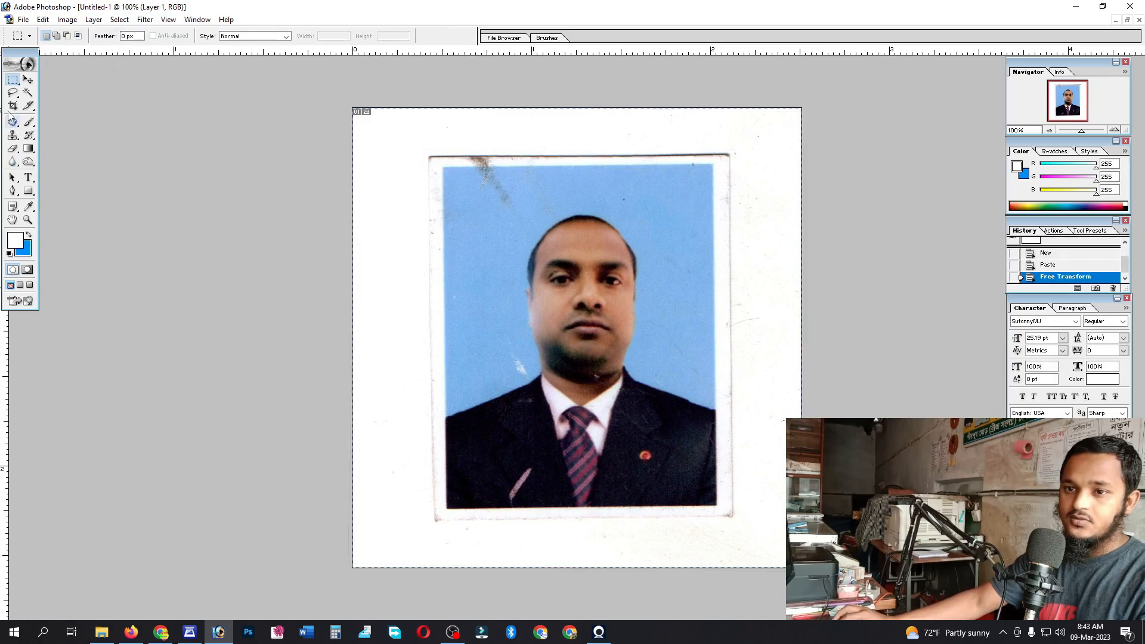
{"action": "left_click", "coordinate": [12, 105]}
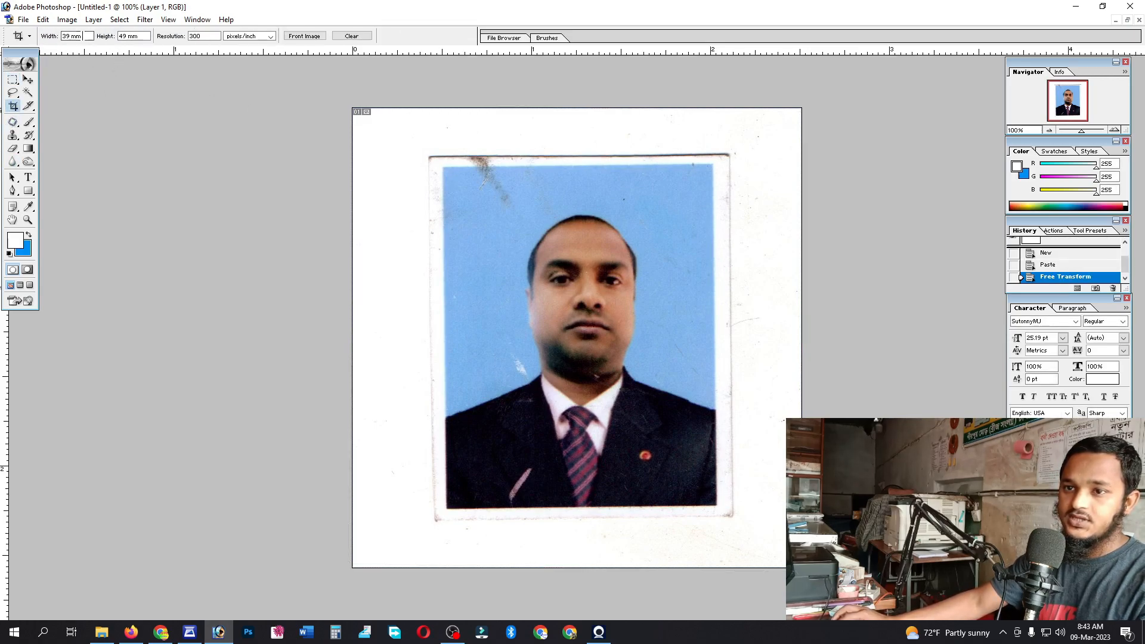
- Set the crop size to 300 × 300 px at 300 resolution
{"action": "left_click_drag", "start_coordinate": [86, 36], "coordinate": [60, 36]}
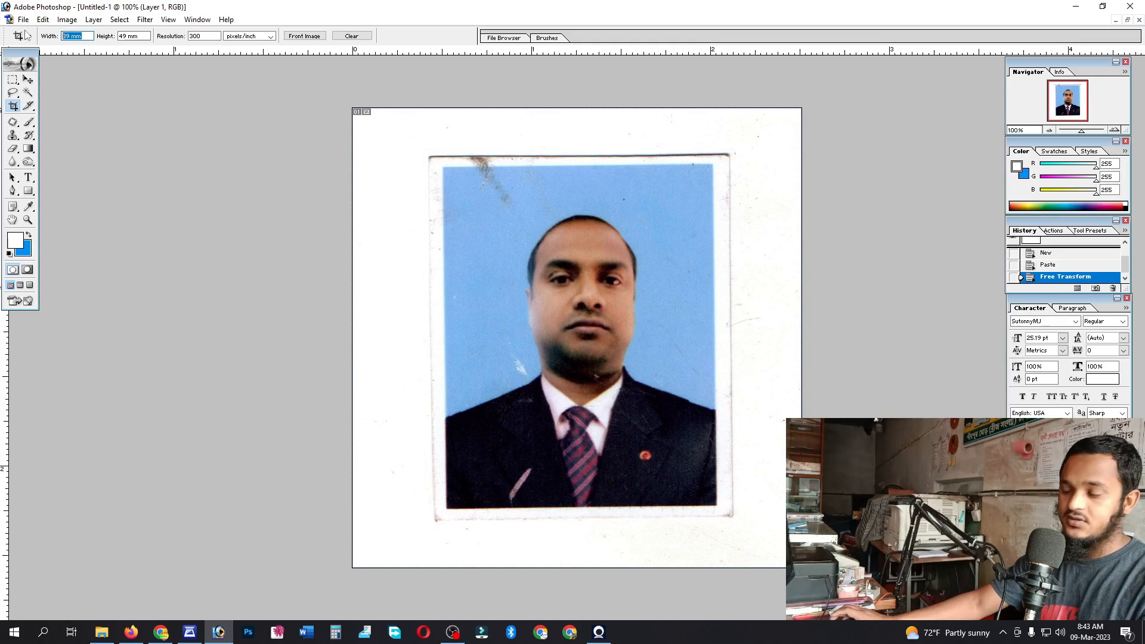
{"action": "type", "text": "300 px"}
{"action": "key", "text": "Tab"}
{"action": "type", "text": "300 px"}
{"action": "key", "text": "Tab"}
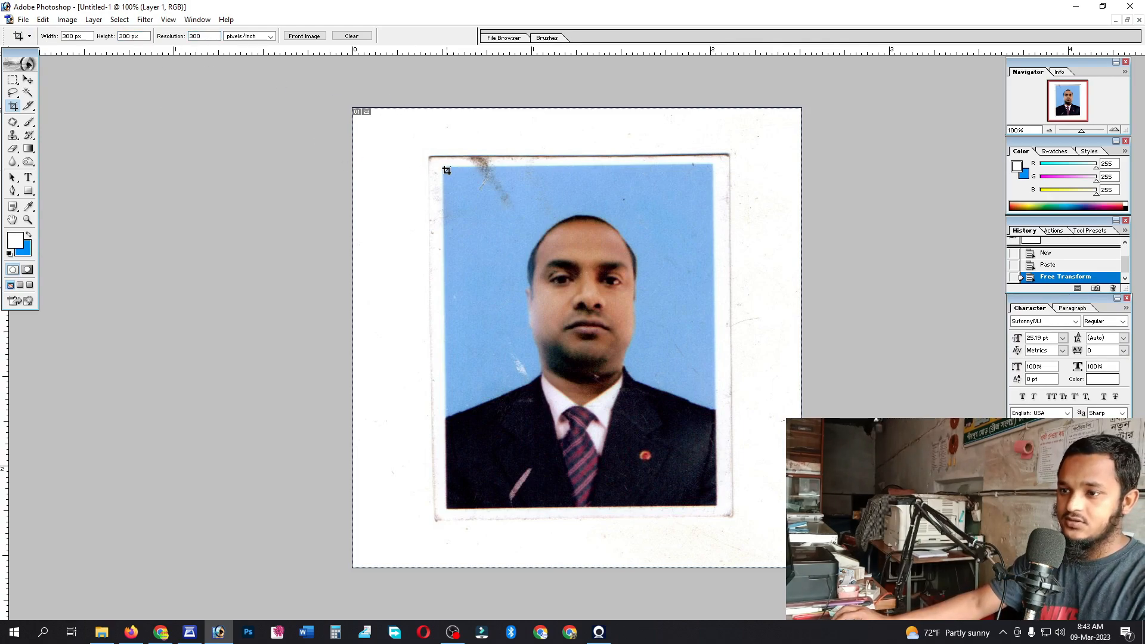
- Crop a square around the head and shoulders and merge the layers into one
{"action": "left_click_drag", "start_coordinate": [662, 481], "coordinate": [713, 542]}
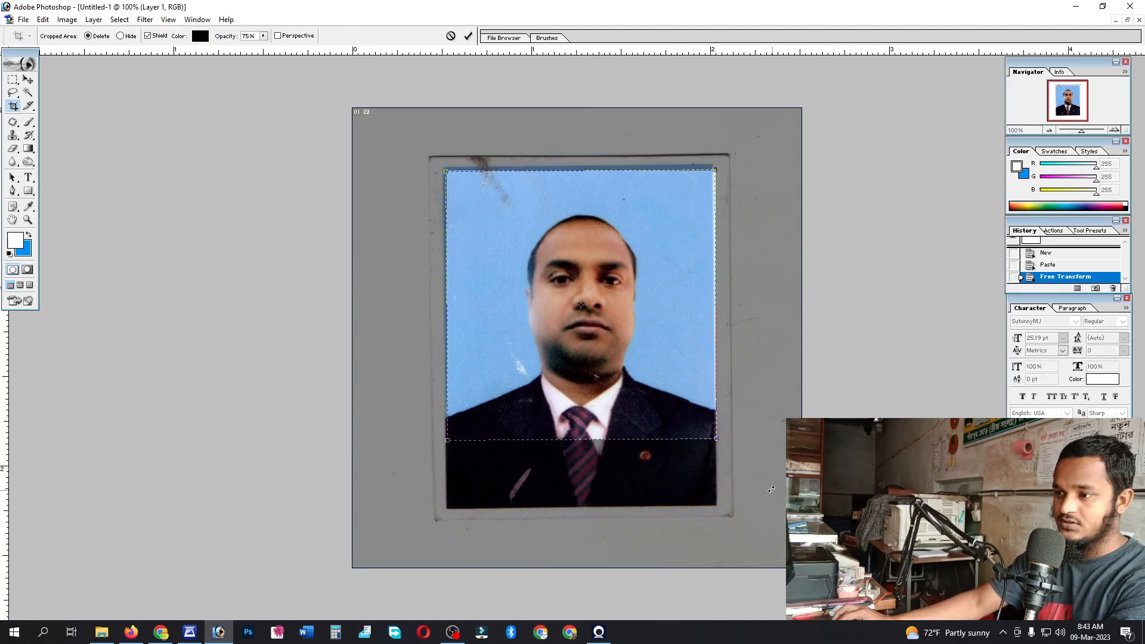
{"action": "left_click_drag", "start_coordinate": [633, 425], "coordinate": [631, 450]}
{"action": "key", "text": "Return"}
{"action": "key", "text": "ctrl+0"}
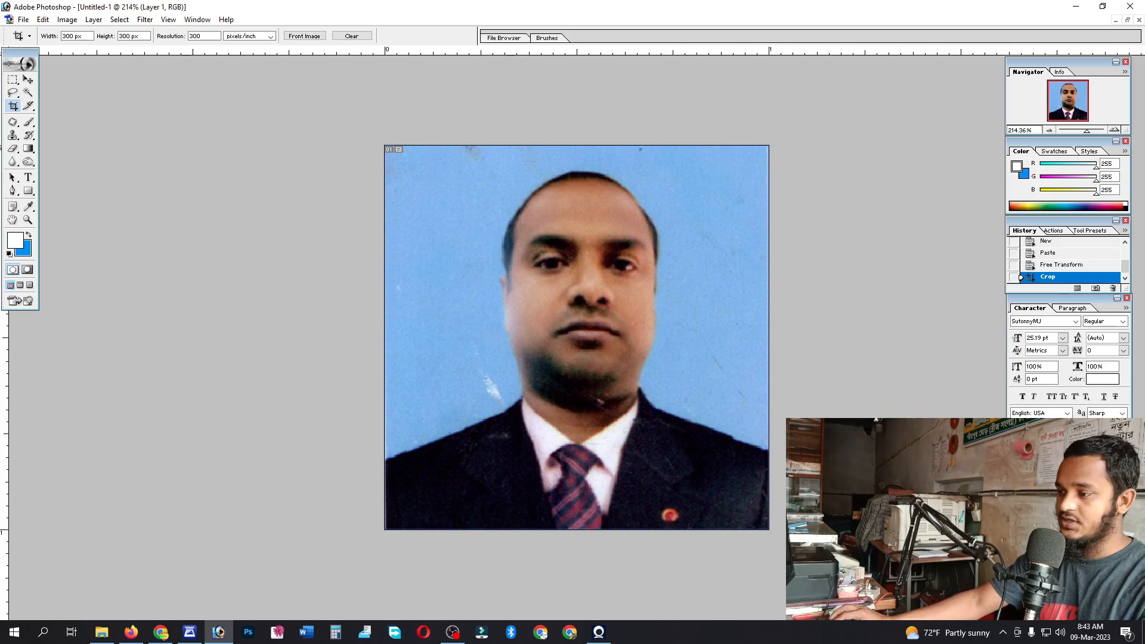
{"action": "key", "text": "ctrl+e"}
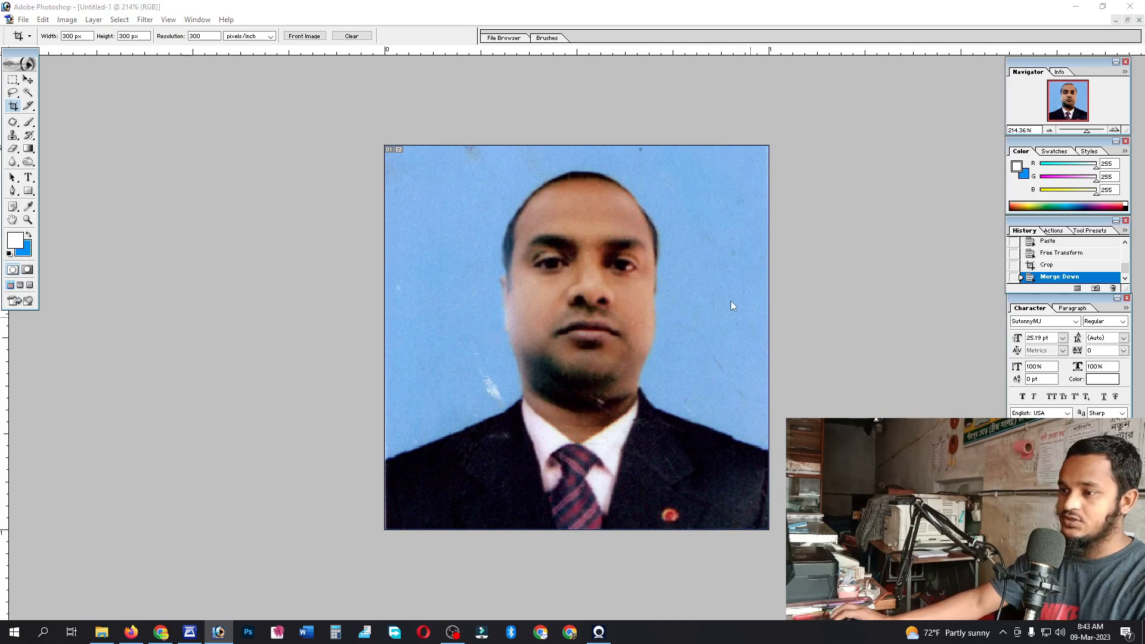
{"action": "key", "text": "ctrl+shift+s"}
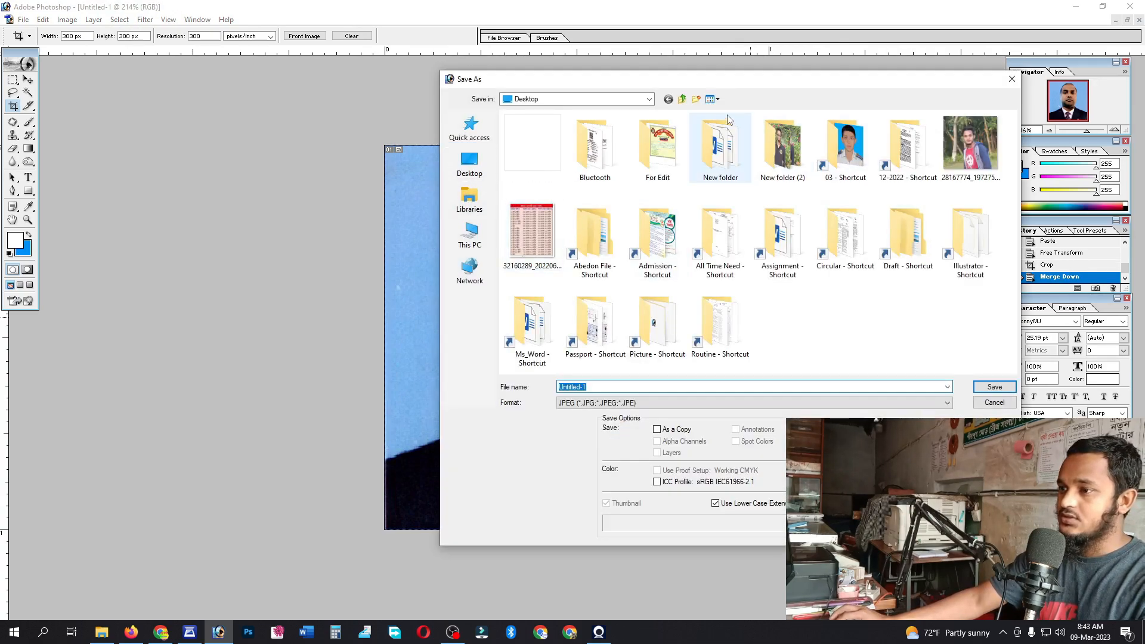
- Create a new Desktop folder named after the person and save the JPEG there ending '-300-300'
{"action": "left_click", "coordinate": [696, 99]}
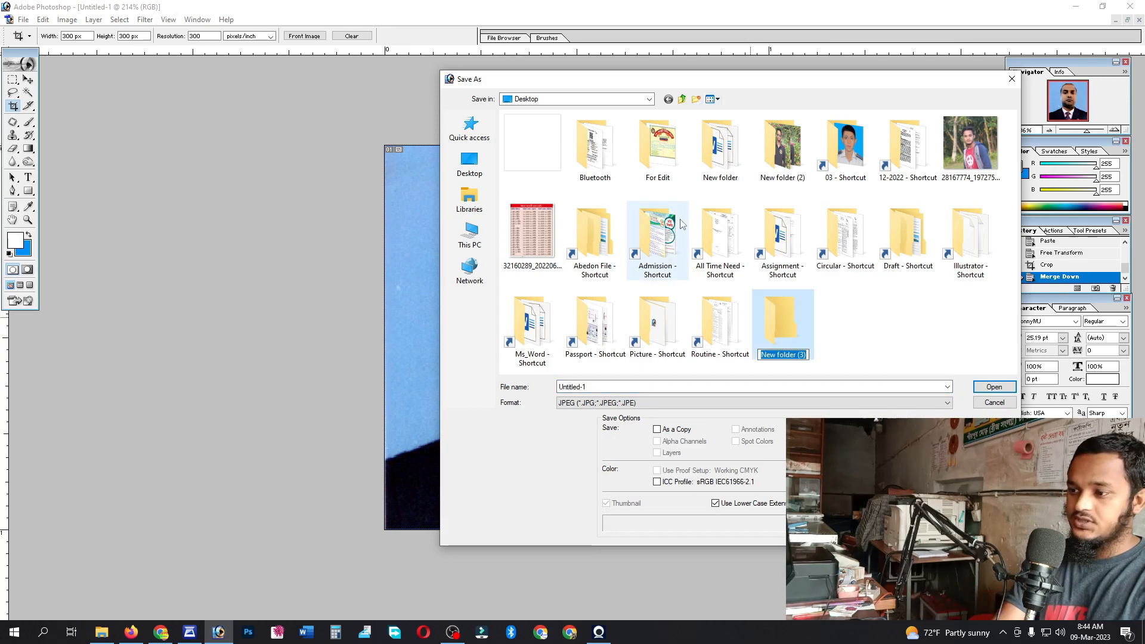
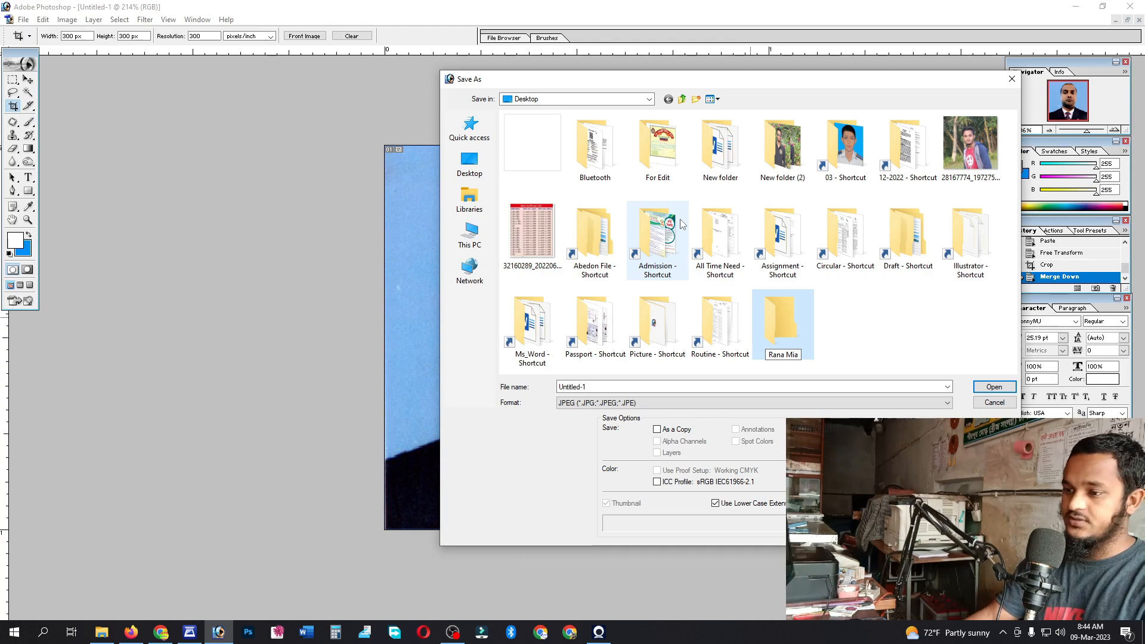
{"action": "key", "text": "Return"}
{"action": "key", "text": "Return"}
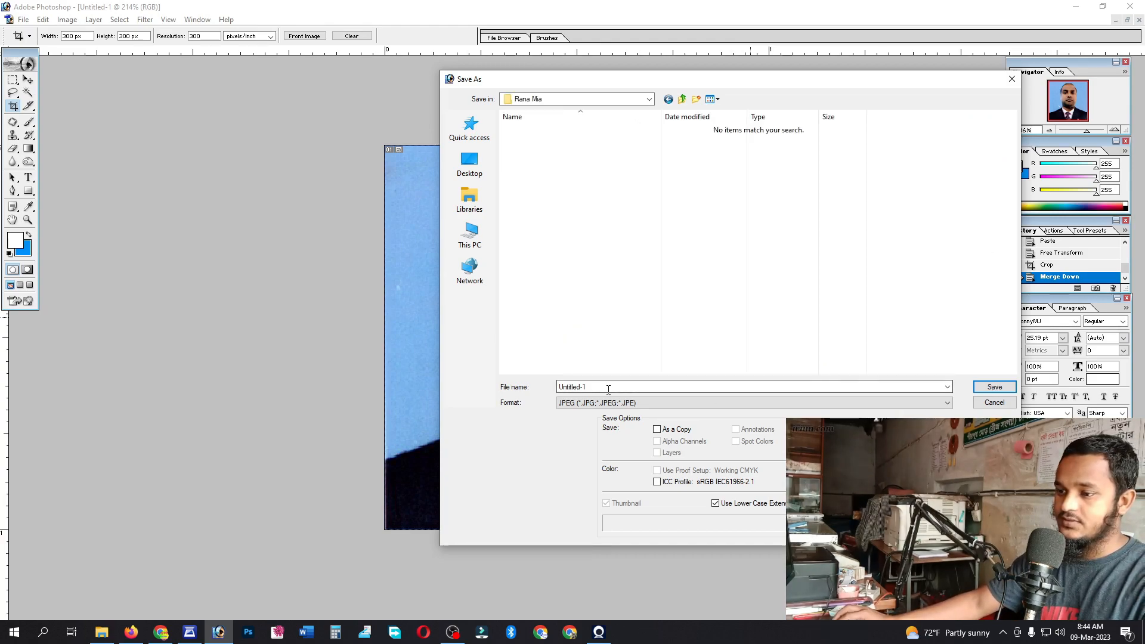
{"action": "type", "text": "Ranma"}
{"action": "key", "text": "BackSpace"}
{"action": "key", "text": "BackSpace"}
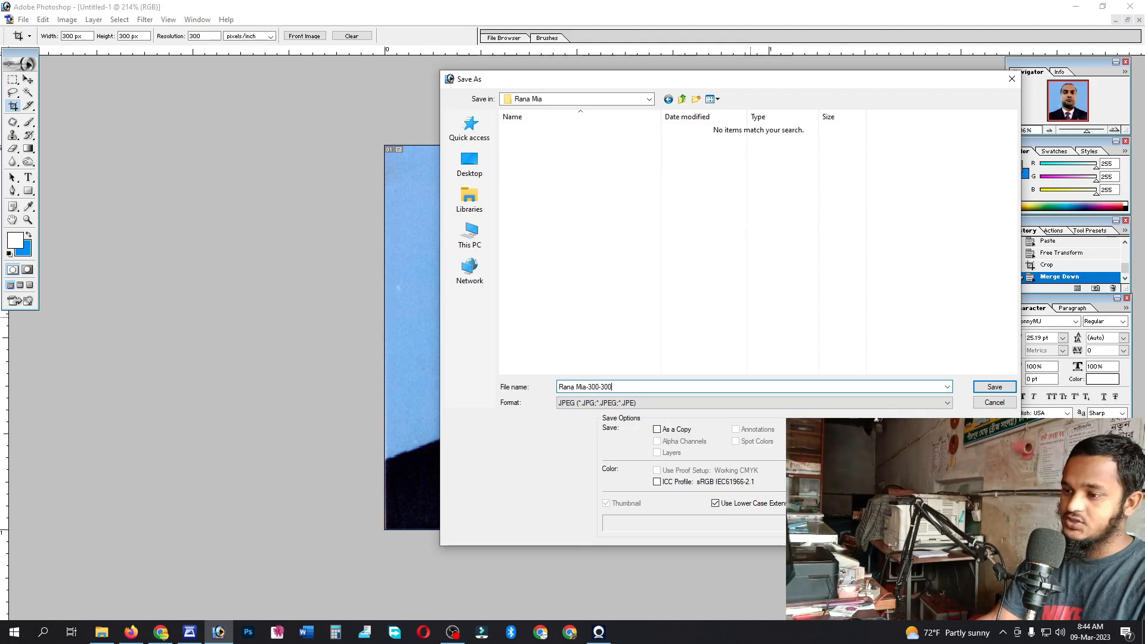
{"action": "key", "text": "Return"}
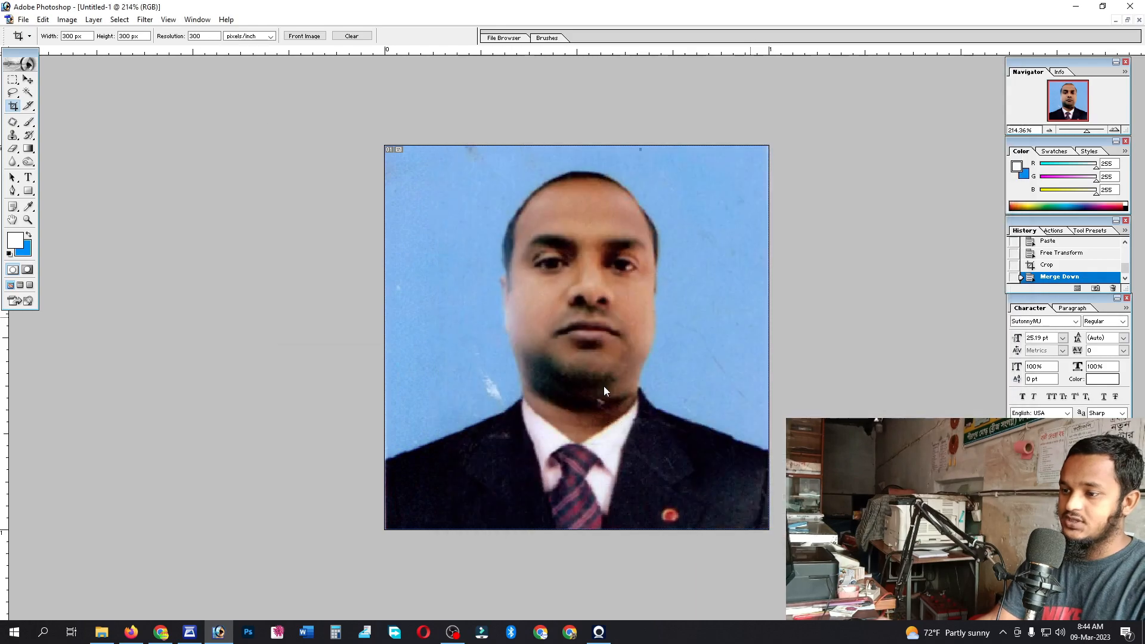
- Finish the JPEG save, then select the light blue background plus the neck and top-edge areas
{"action": "key", "text": "Return"}
{"action": "key", "text": "w"}
{"action": "left_click", "coordinate": [506, 358]}
{"action": "key", "text": "l"}
{"action": "mouse_move", "coordinate": [486, 341]}
{"action": "left_mouse_down"}
{"action": "mouse_move", "coordinate": [507, 397]}
{"action": "mouse_move", "coordinate": [467, 394]}
{"action": "left_mouse_up"}
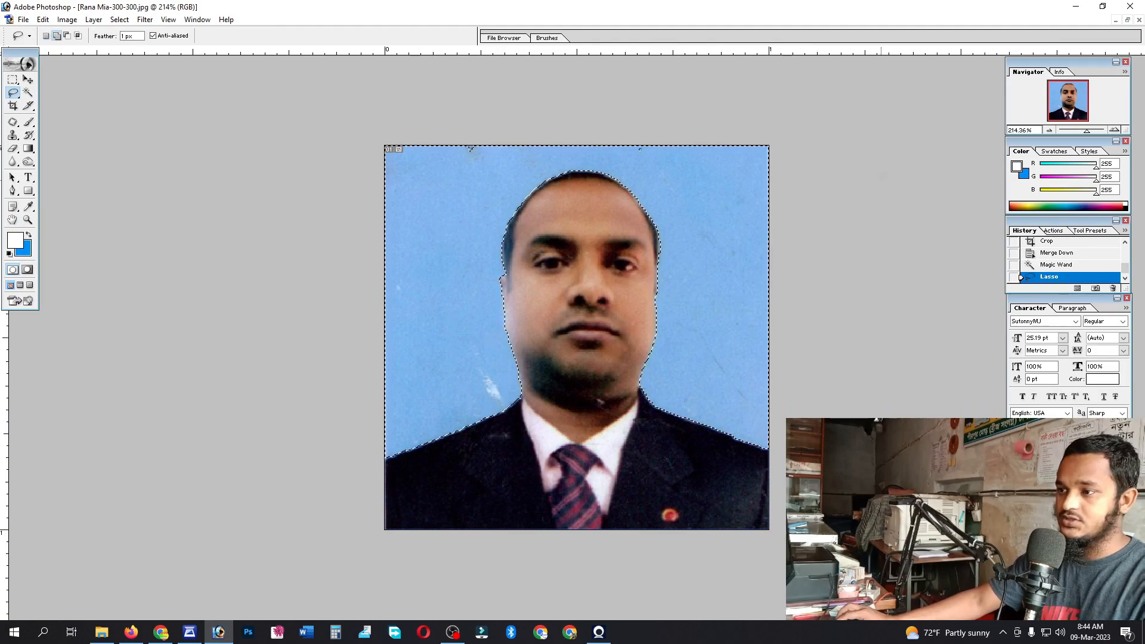
{"action": "left_click_drag", "start_coordinate": [471, 149], "coordinate": [386, 157]}
- Feather the selection by 1 px, fill the background with solid blue, and deselect
{"action": "key", "text": "ctrl+alt+d"}
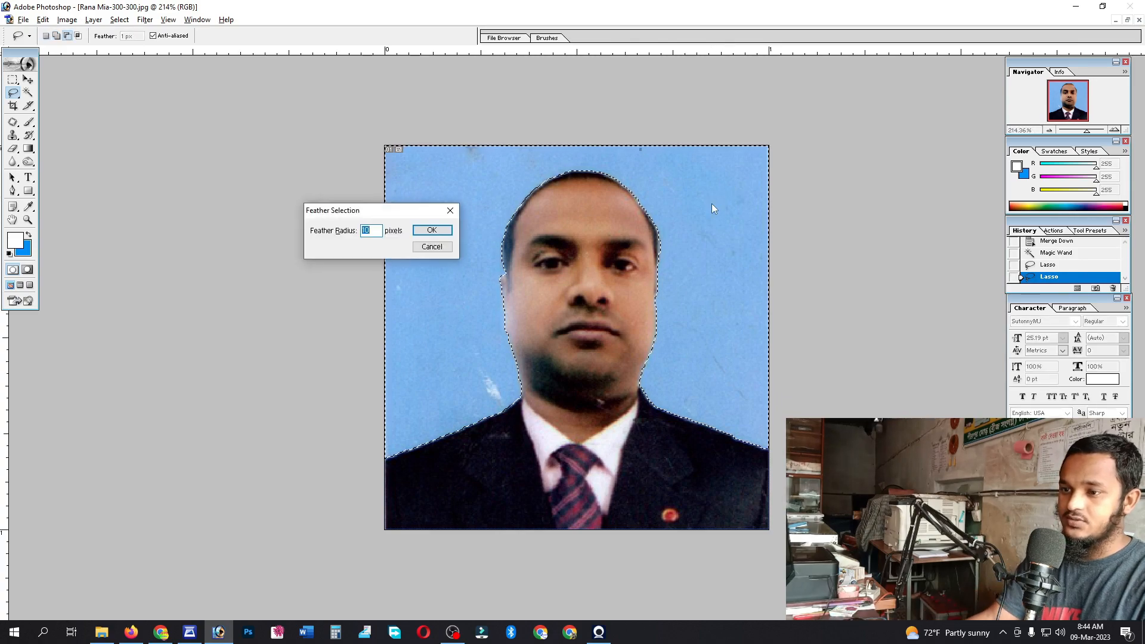
{"action": "type", "text": "1"}
{"action": "key", "text": "Return"}
{"action": "key", "text": "Delete"}
{"action": "key", "text": "Delete"}
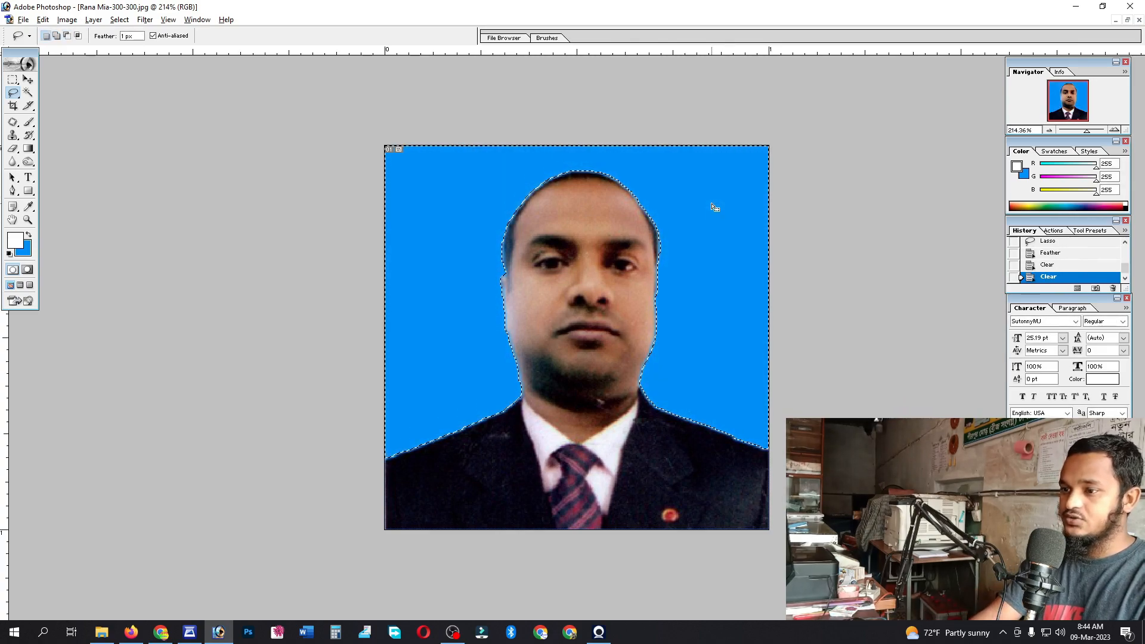
{"action": "key", "text": "ctrl+d"}
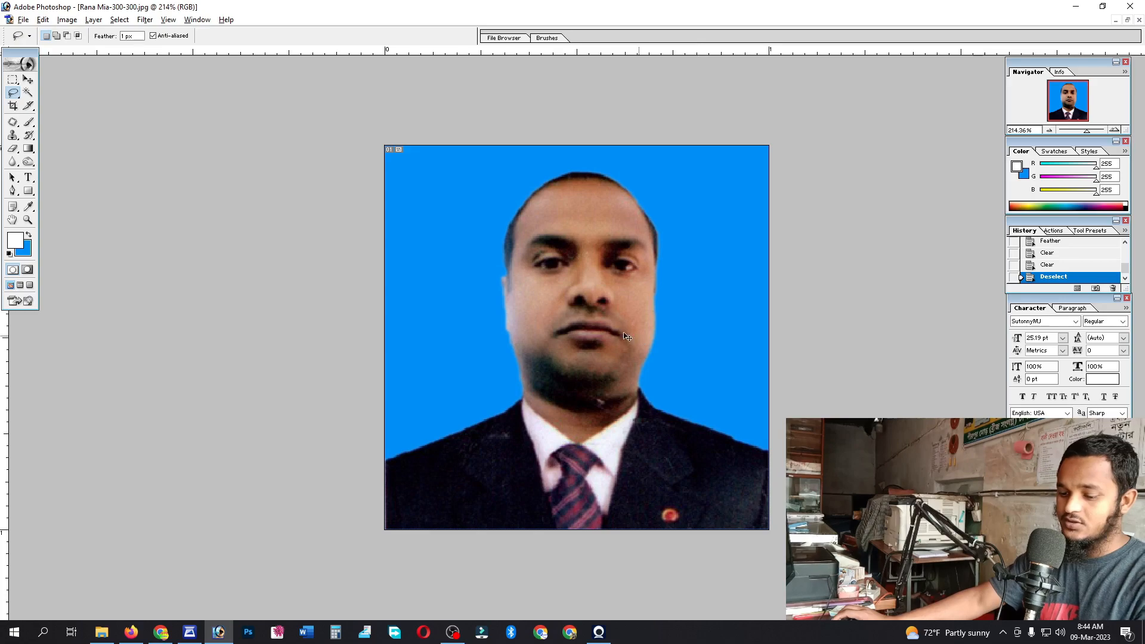
- Brighten the photo's midtones slightly with a Curves adjustment
{"action": "key", "text": "ctrl+m"}
{"action": "left_click_drag", "start_coordinate": [291, 214], "coordinate": [290, 208]}
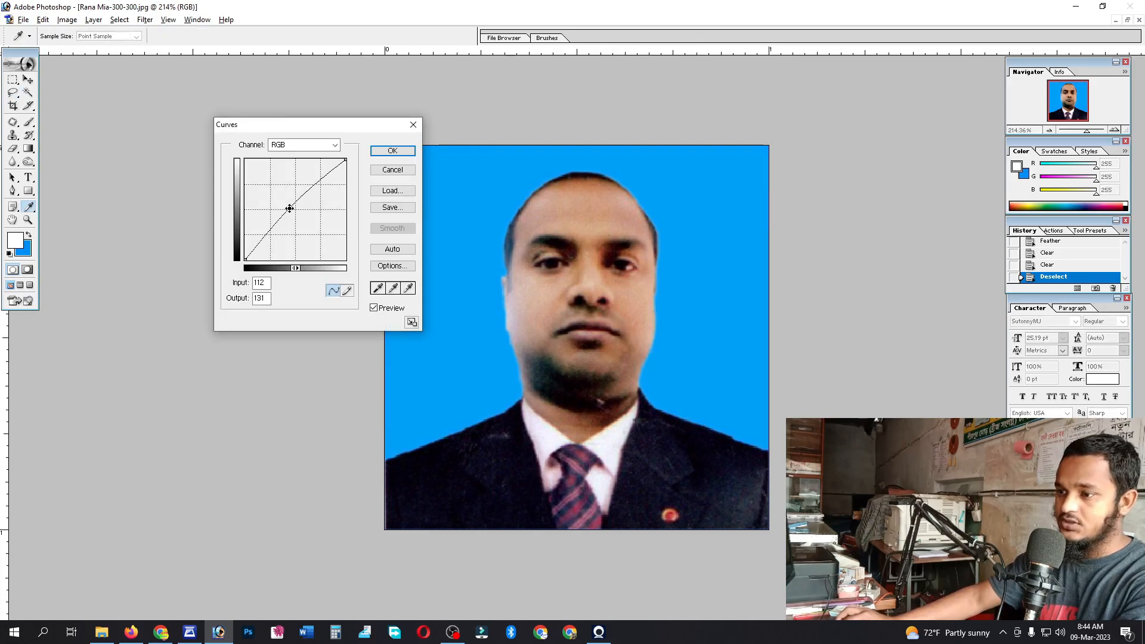
{"action": "key", "text": "Return"}
{"action": "key", "text": "l"}
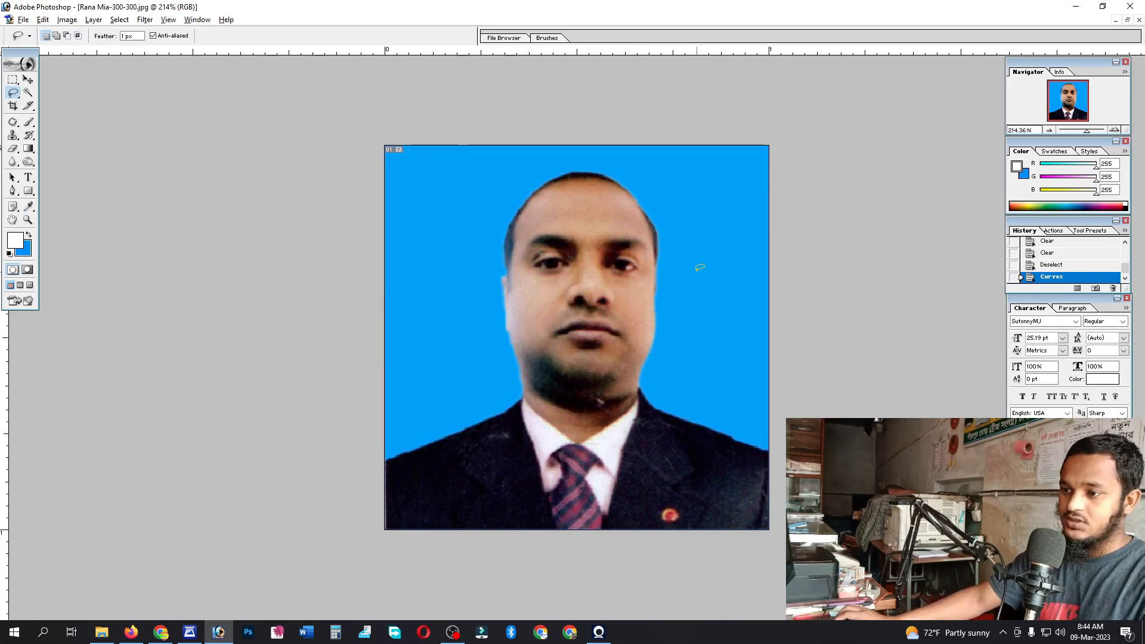
- Close the Pictures and scanner windows and open the saved 300-300 photo from the person's folder
{"action": "left_click", "coordinate": [1076, 7]}
{"action": "left_click", "coordinate": [954, 82]}
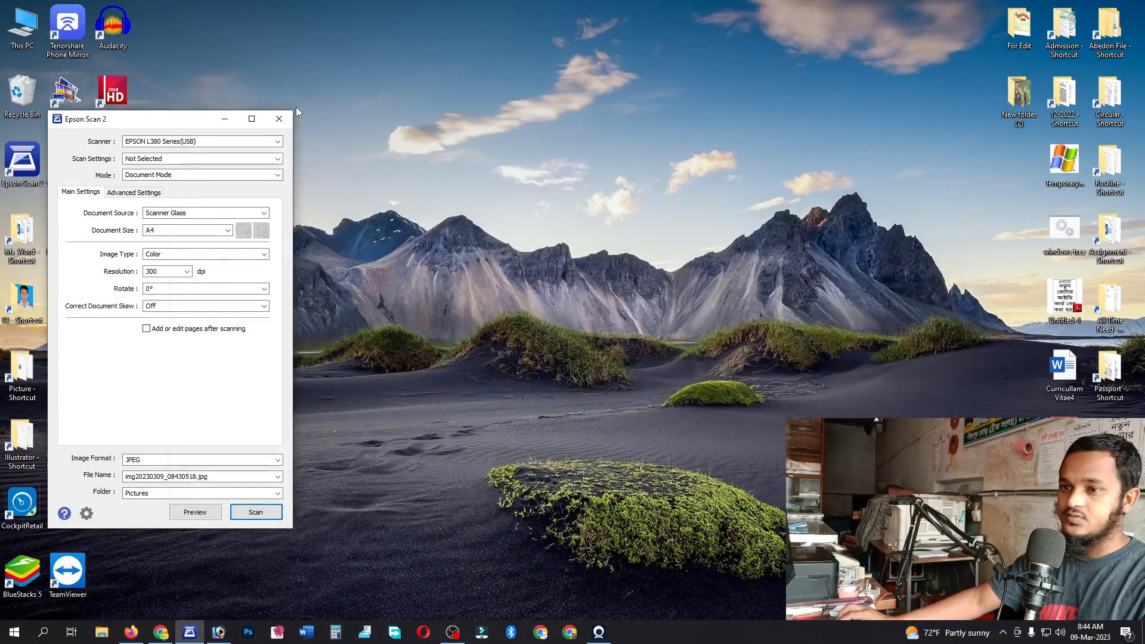
{"action": "left_click", "coordinate": [280, 119]}
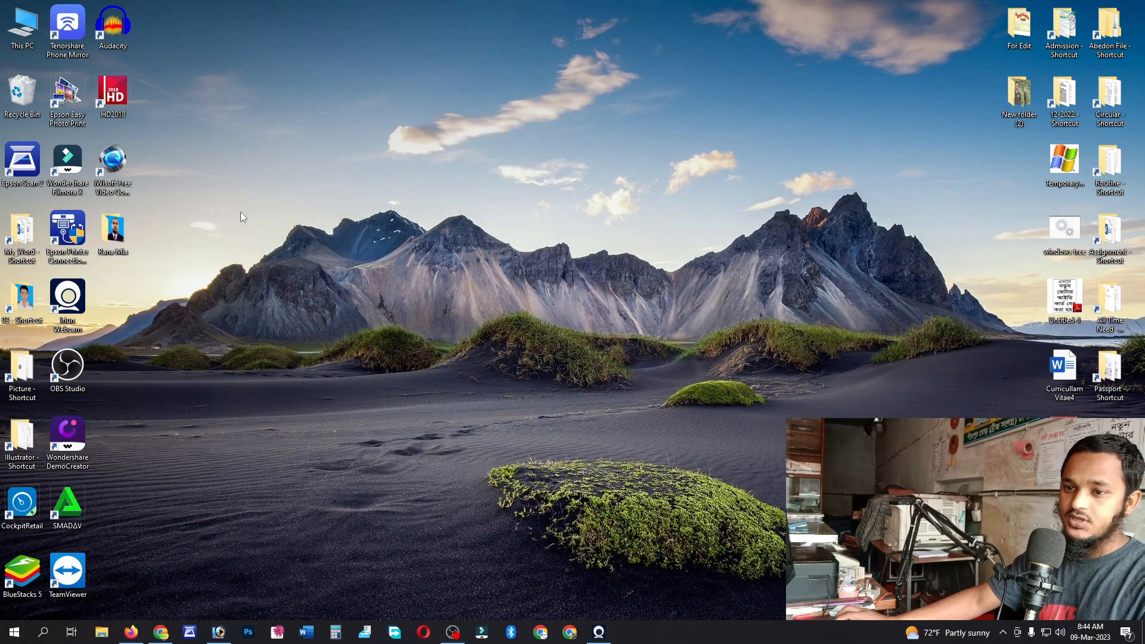
{"action": "double_click", "coordinate": [113, 230]}
{"action": "left_click", "coordinate": [306, 182]}
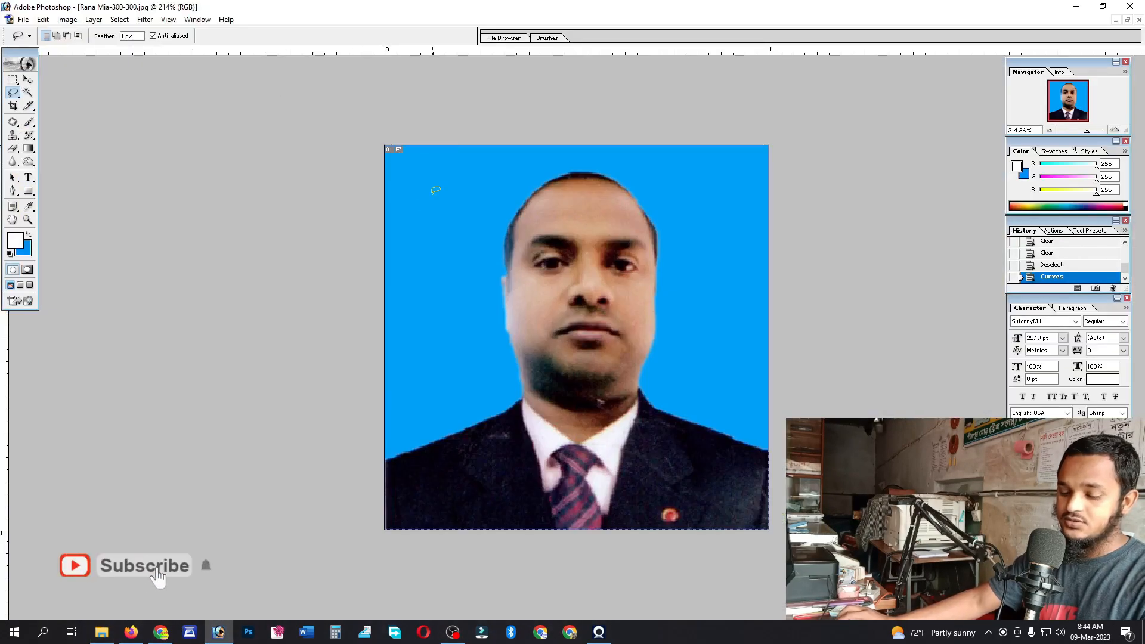
- Crop the whole photo to 250 × 250 px at 300 resolution
{"action": "key", "text": "c"}
{"action": "left_click", "coordinate": [84, 36]}
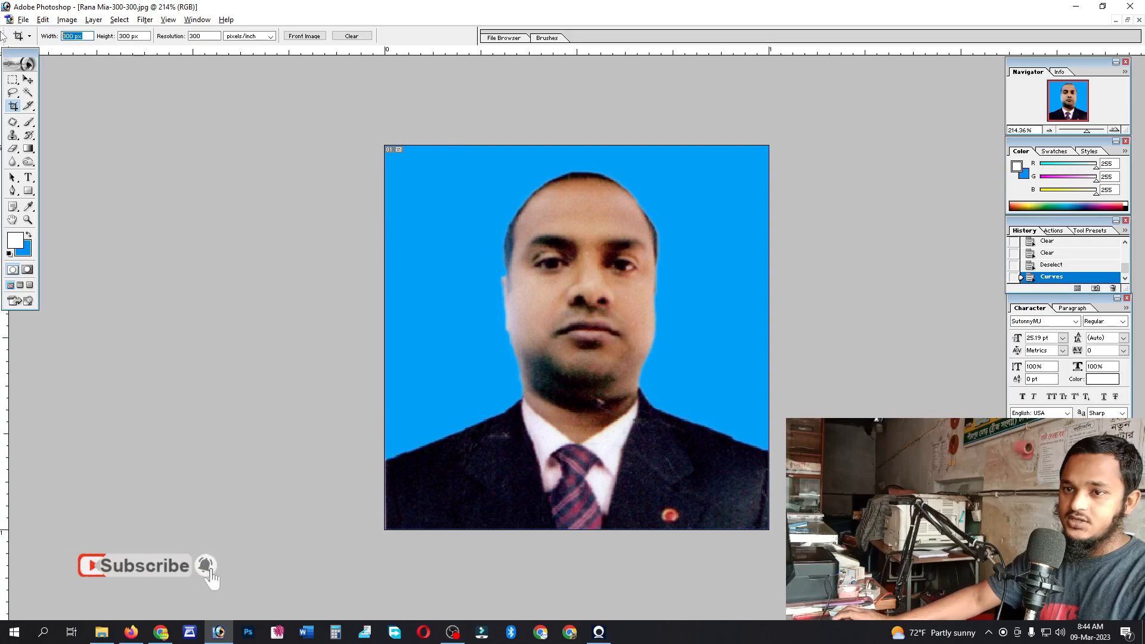
{"action": "type", "text": "250p"}
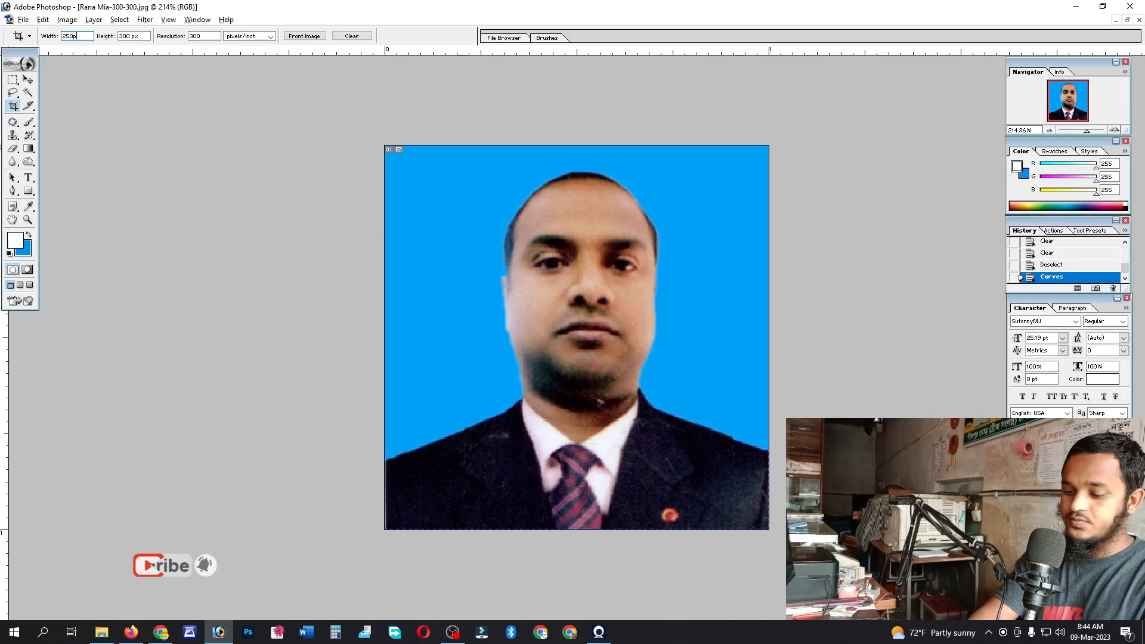
{"action": "key", "text": "Tab"}
{"action": "type", "text": "250"}
{"action": "key", "text": "Tab"}
{"action": "left_click_drag", "start_coordinate": [385, 146], "coordinate": [769, 529]}
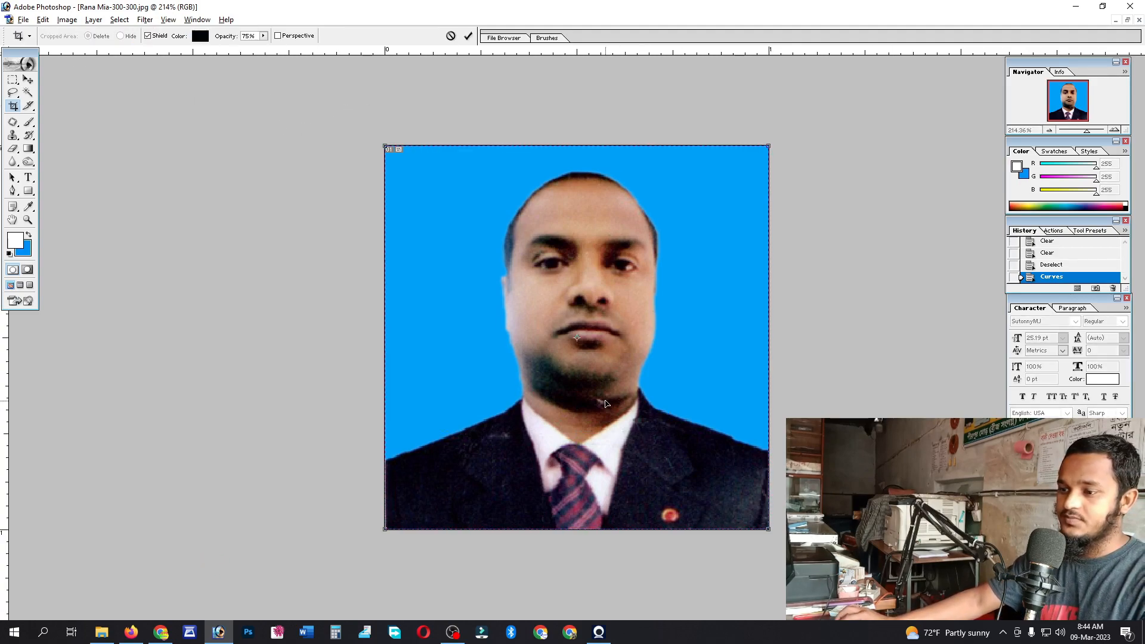
{"action": "key", "text": "Return"}
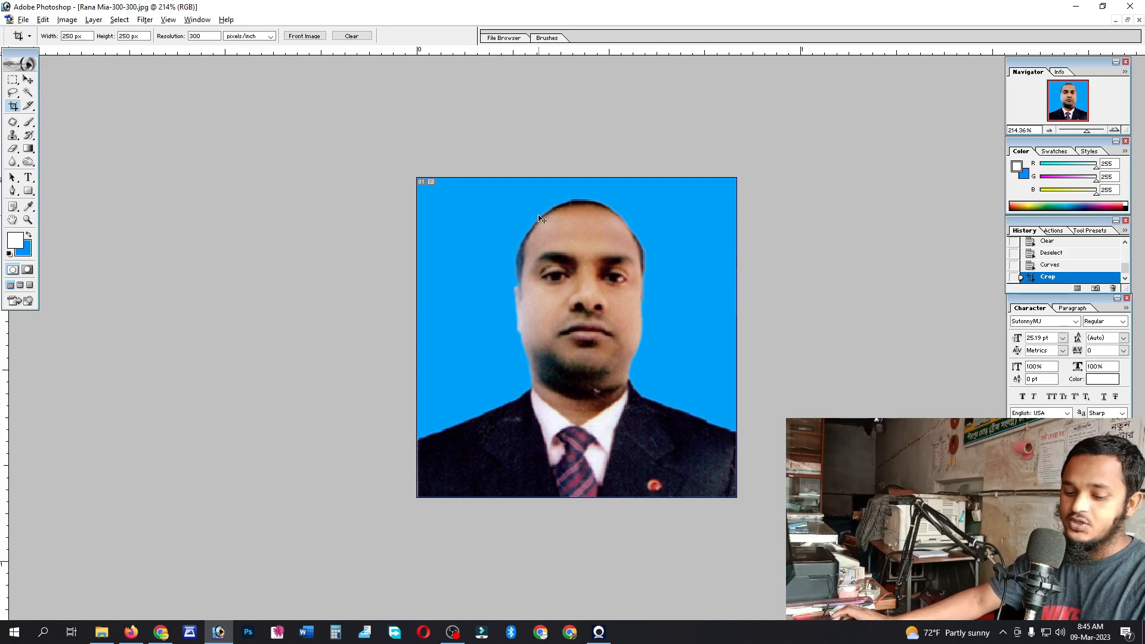
{"action": "key", "text": "ctrl+shift+s"}
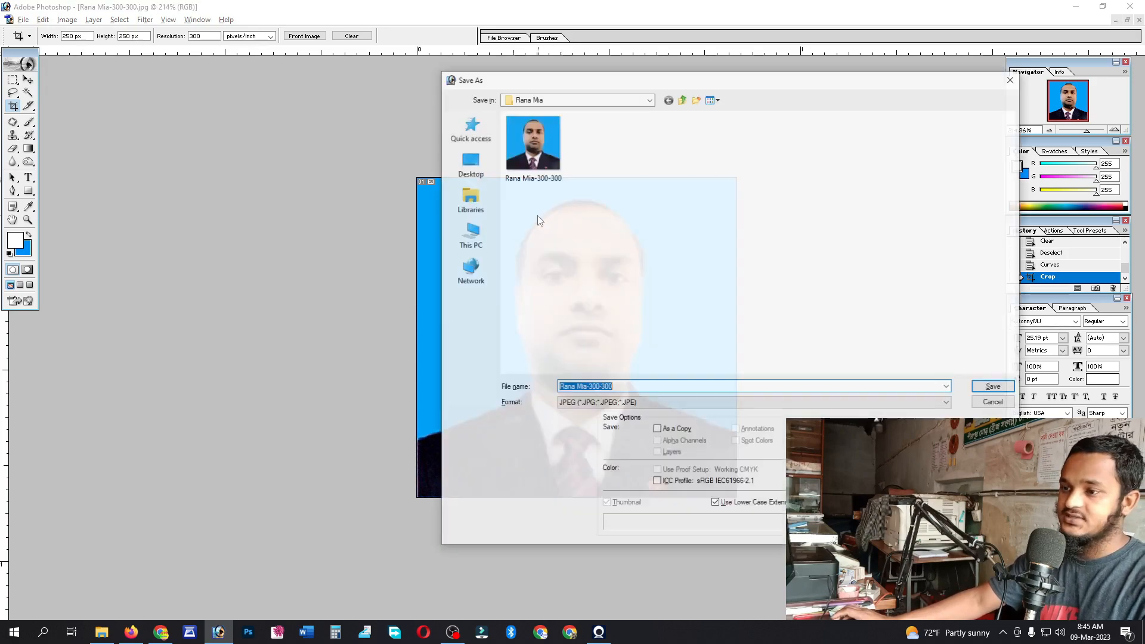
- Save the photo as a separate JPEG with the name ending '-250-250'
{"action": "left_click", "coordinate": [619, 388]}
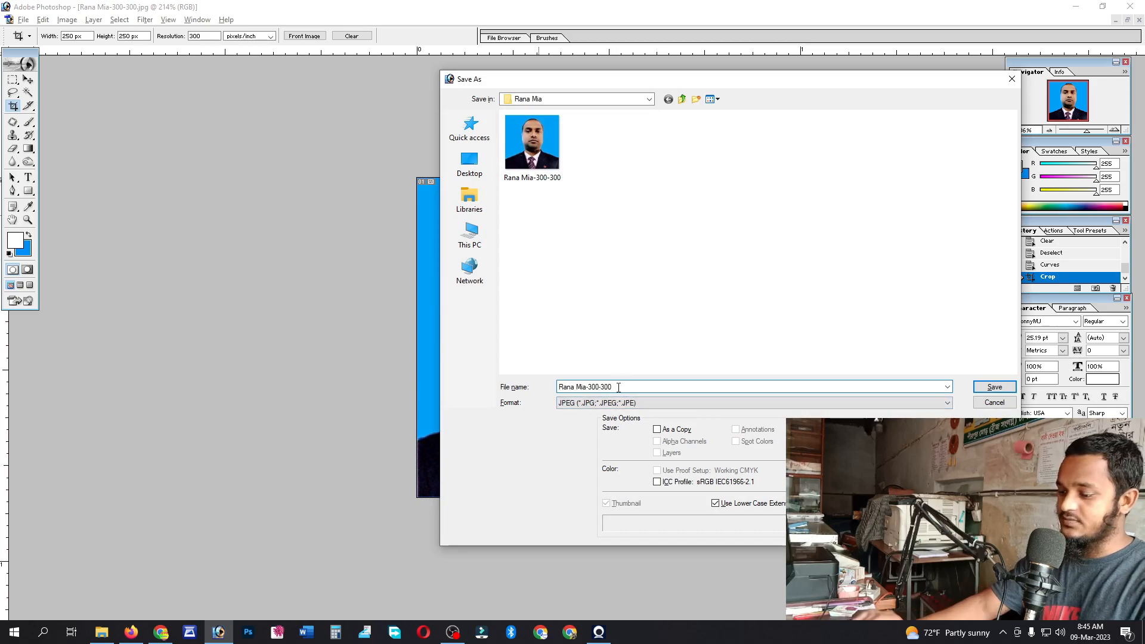
{"action": "key", "text": "BackSpace"}
{"action": "key", "text": "BackSpace"}
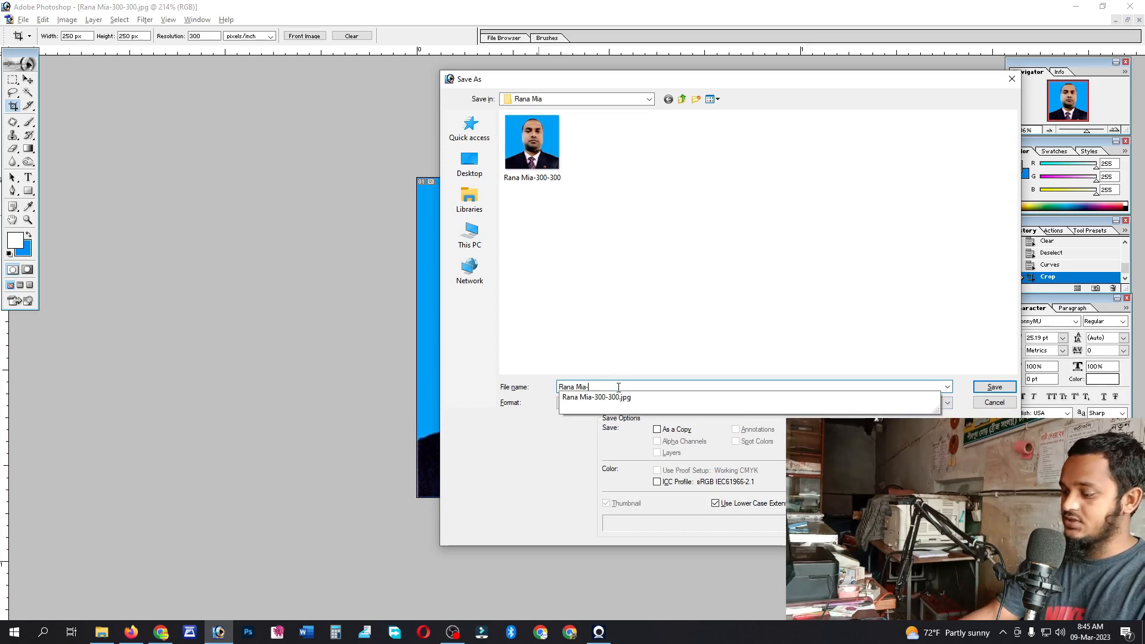
{"action": "type", "text": "250-250"}
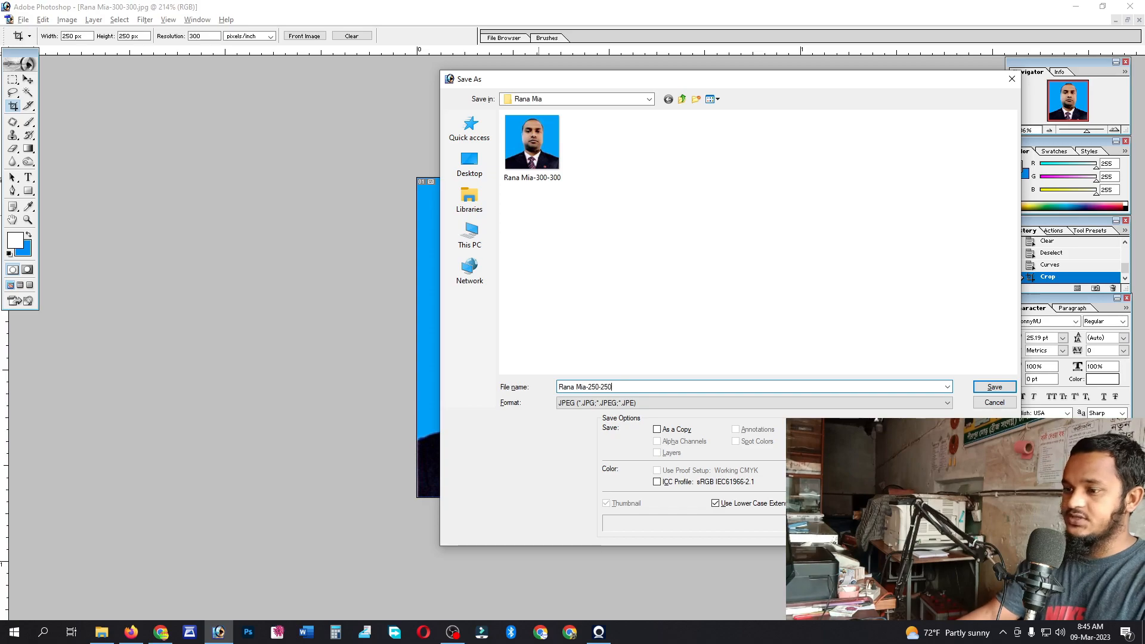
{"action": "key", "text": "Return"}
{"action": "key", "text": "Return"}
- Close the 250 px photo, then select and copy the signature strip on the scanned page
{"action": "key", "text": "ctrl+w"}
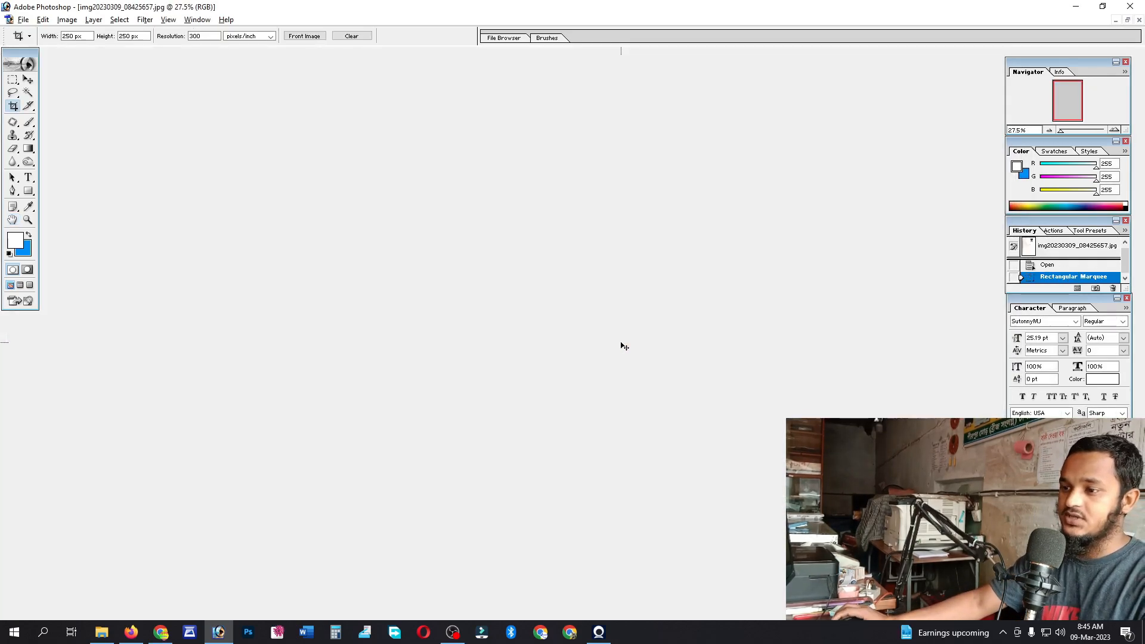
{"action": "key", "text": "m"}
{"action": "left_click", "coordinate": [524, 248]}
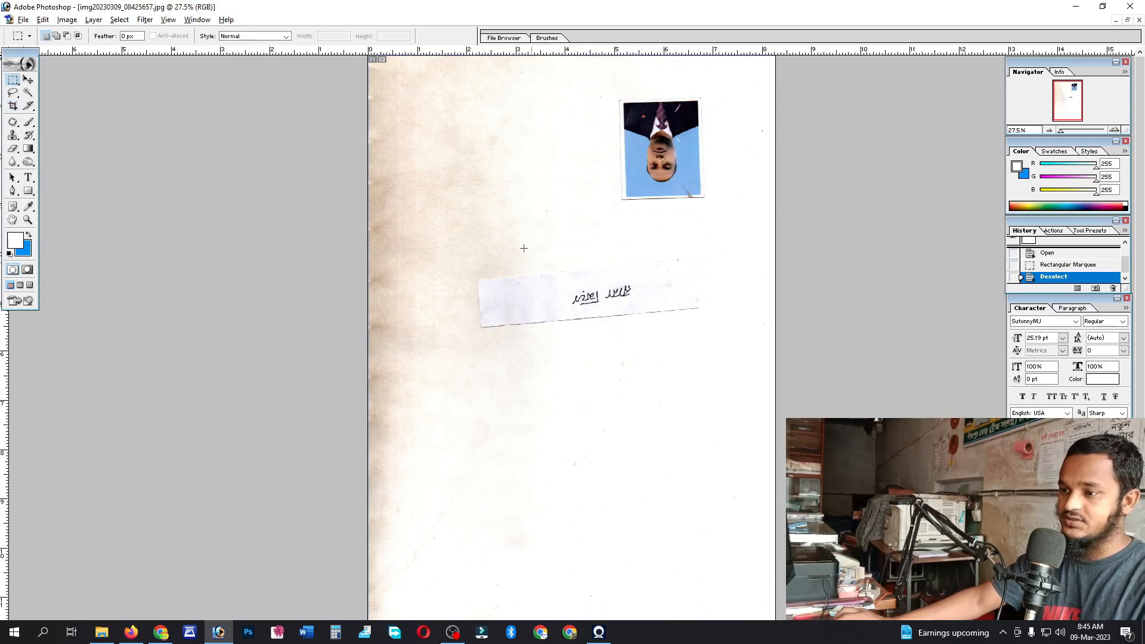
{"action": "left_click_drag", "start_coordinate": [677, 344], "coordinate": [681, 344]}
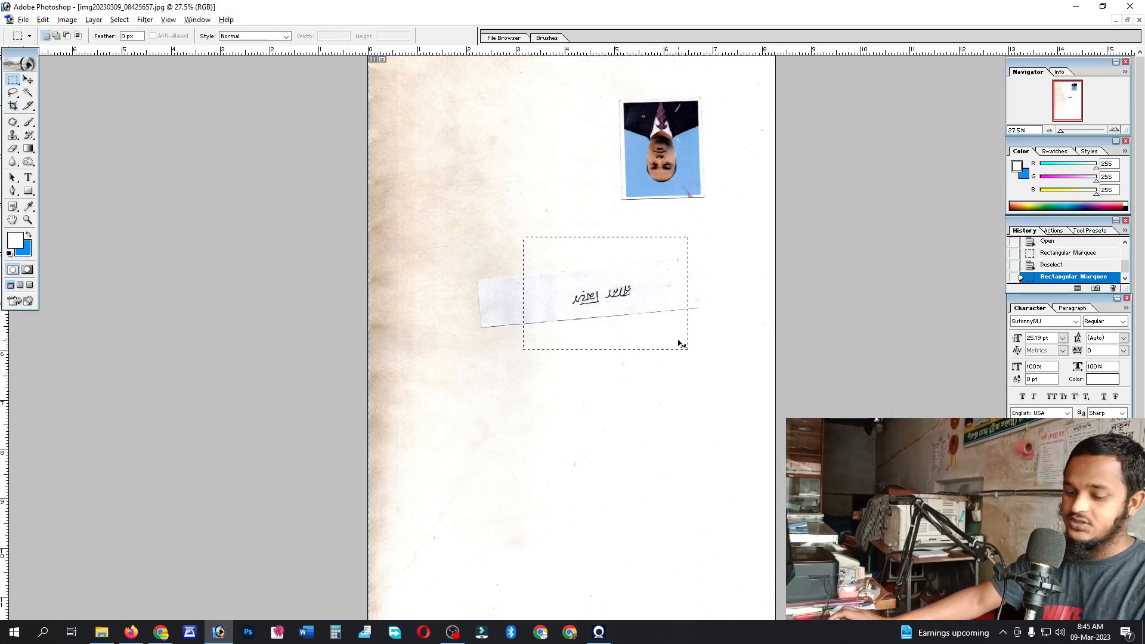
{"action": "key", "text": "ctrl+c"}
- Paste the signature into a new document, rotate it upright, and tilt it slightly level
{"action": "key", "text": "ctrl+n"}
{"action": "key", "text": "Return"}
{"action": "key", "text": "ctrl+v"}
{"action": "left_click", "coordinate": [640, 69]}
{"action": "key", "text": "ctrl+t"}
{"action": "left_click_drag", "start_coordinate": [239, 164], "coordinate": [237, 350]}
{"action": "left_click_drag", "start_coordinate": [890, 548], "coordinate": [895, 561]}
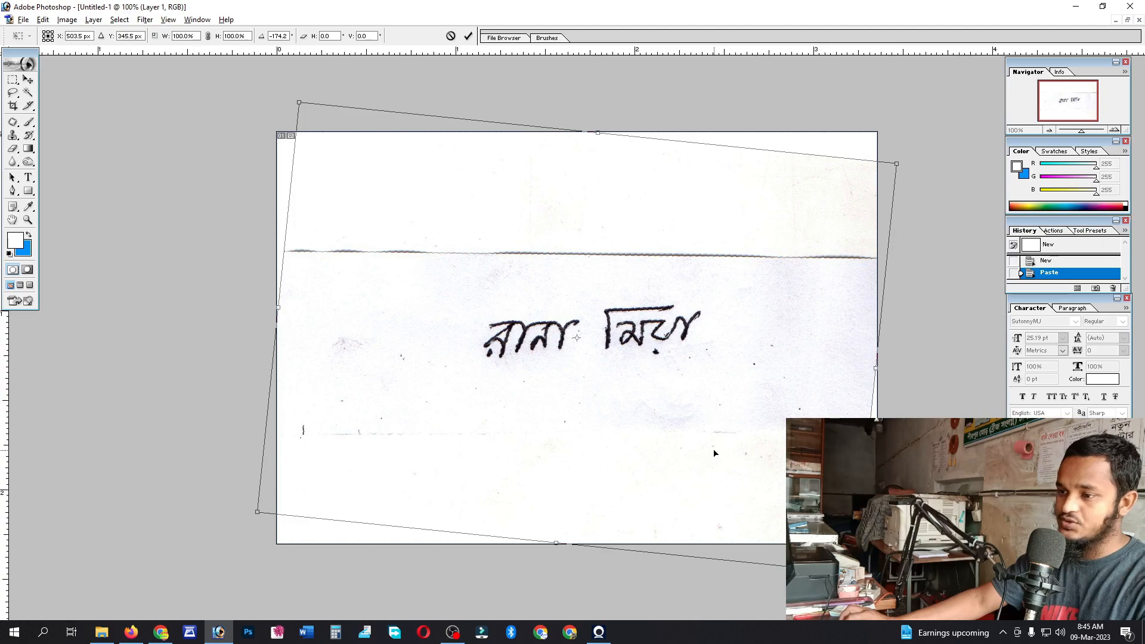
{"action": "key", "text": "Return"}
{"action": "key", "text": "ctrl+t"}
{"action": "left_click_drag", "start_coordinate": [228, 146], "coordinate": [228, 146]}
- Commit the levelling rotation and crop the handwriting tightly to 300 × 80 px
{"action": "key", "text": "Return"}
{"action": "key", "text": "c"}
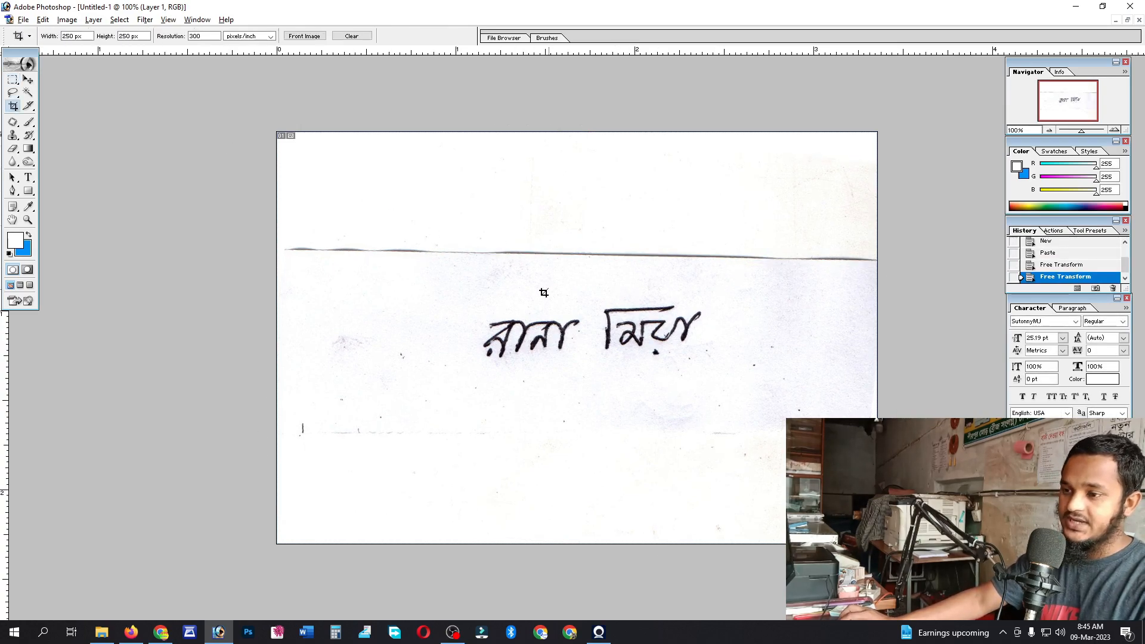
{"action": "left_click_drag", "start_coordinate": [142, 36], "coordinate": [3, 38]}
{"action": "type", "text": "30"}
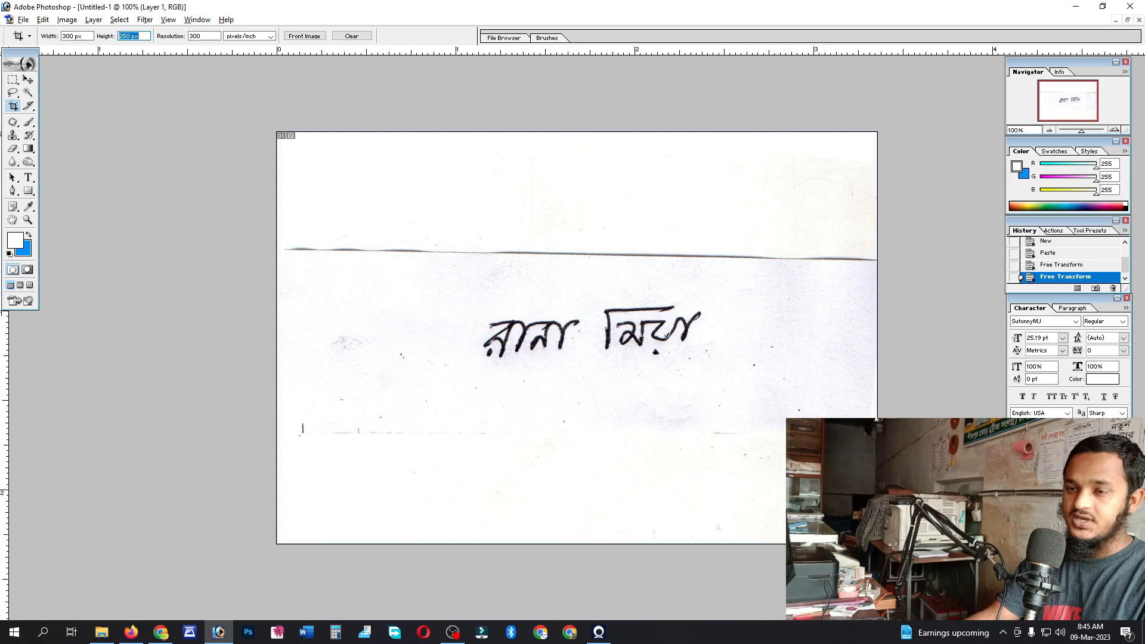
{"action": "type", "text": "80 p"}
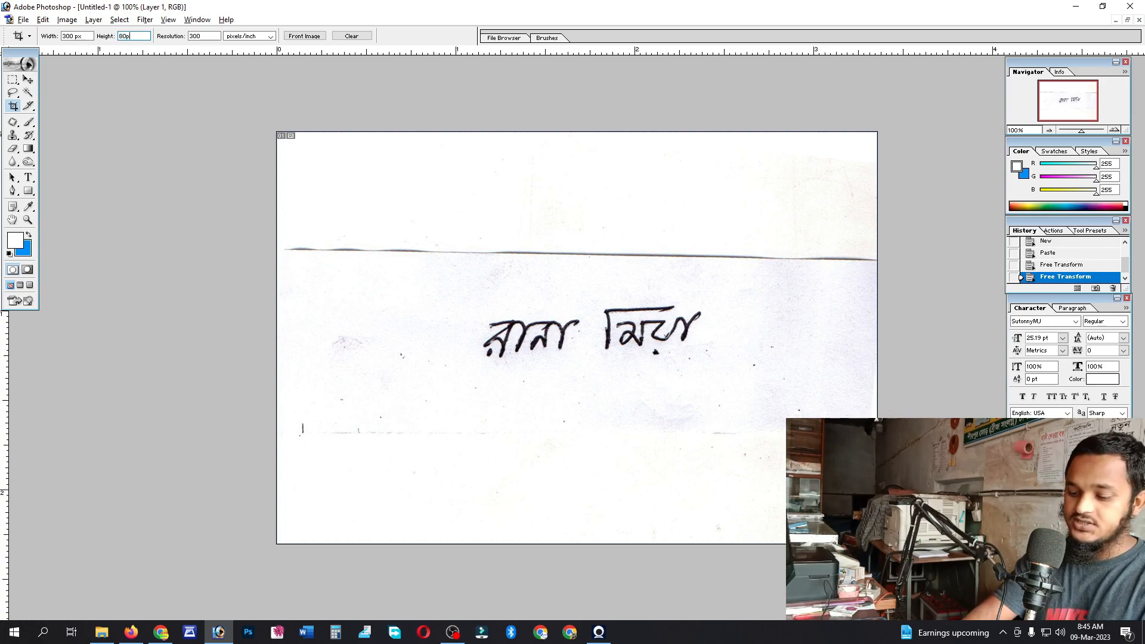
{"action": "type", "text": "x"}
{"action": "key", "text": "Tab"}
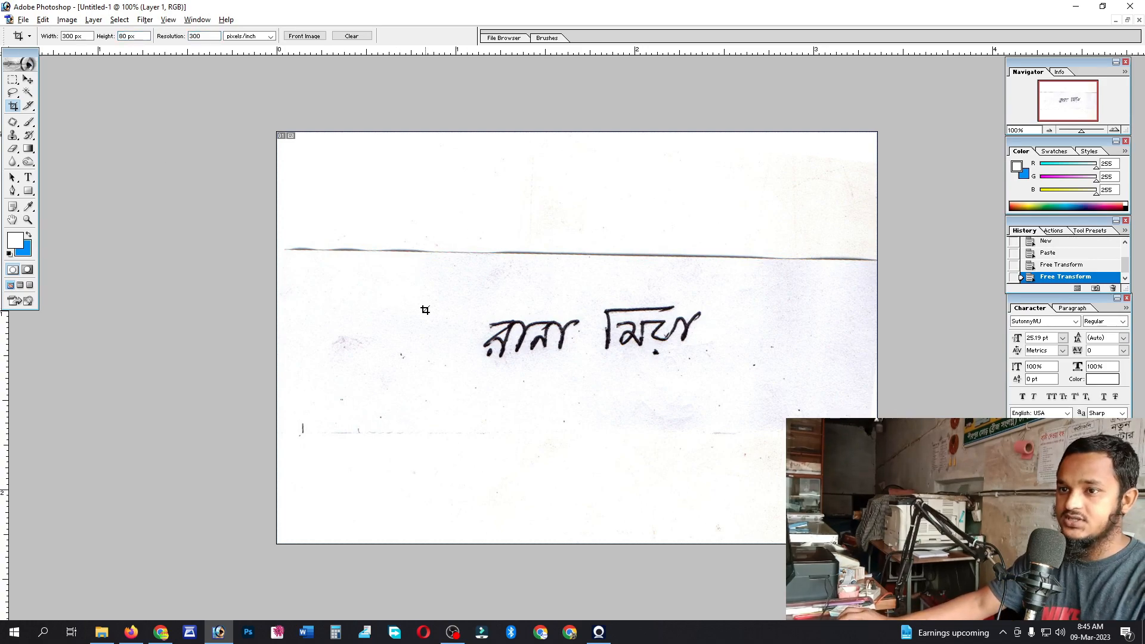
{"action": "left_click_drag", "start_coordinate": [451, 304], "coordinate": [747, 412]}
{"action": "left_click_drag", "start_coordinate": [683, 357], "coordinate": [662, 342]}
{"action": "key", "text": "Return"}
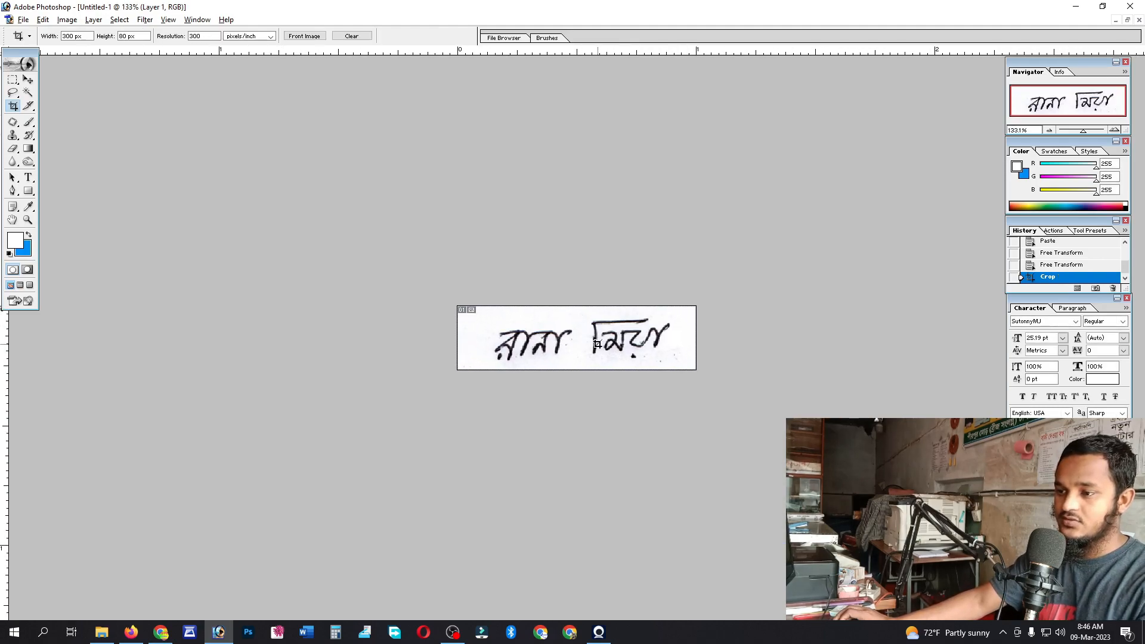
{"action": "scroll", "coordinate": [597, 344], "scroll_direction": "up", "scroll_amount": 8}
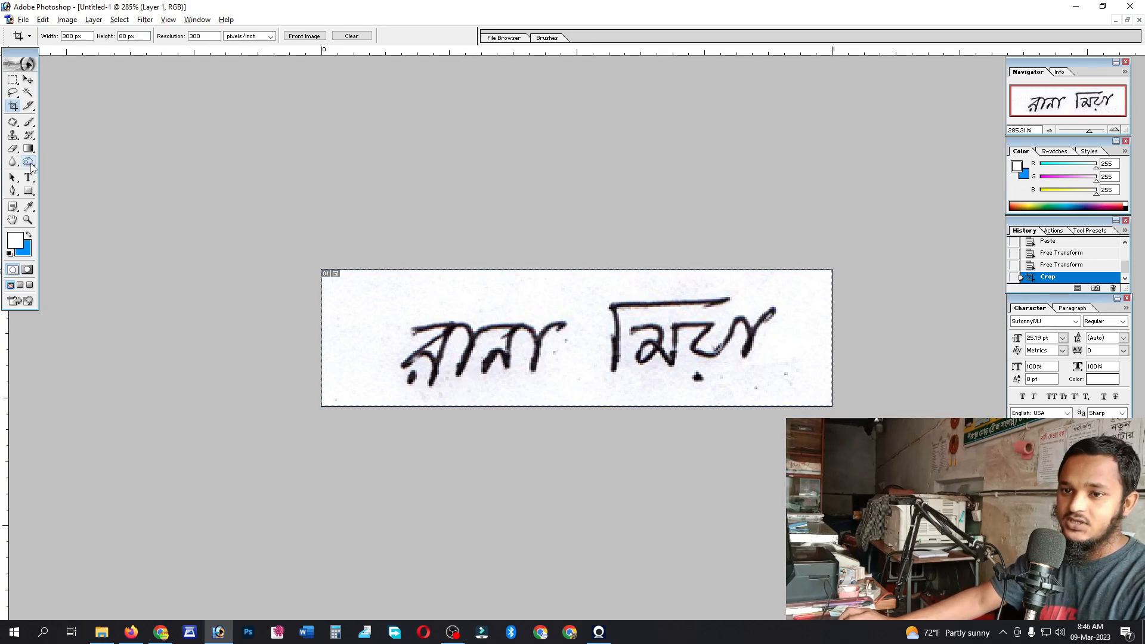
- Dodge the signature's grey background and stray specks to white with an 80 px brush, then merge the layer down
{"action": "left_click", "coordinate": [27, 162]}
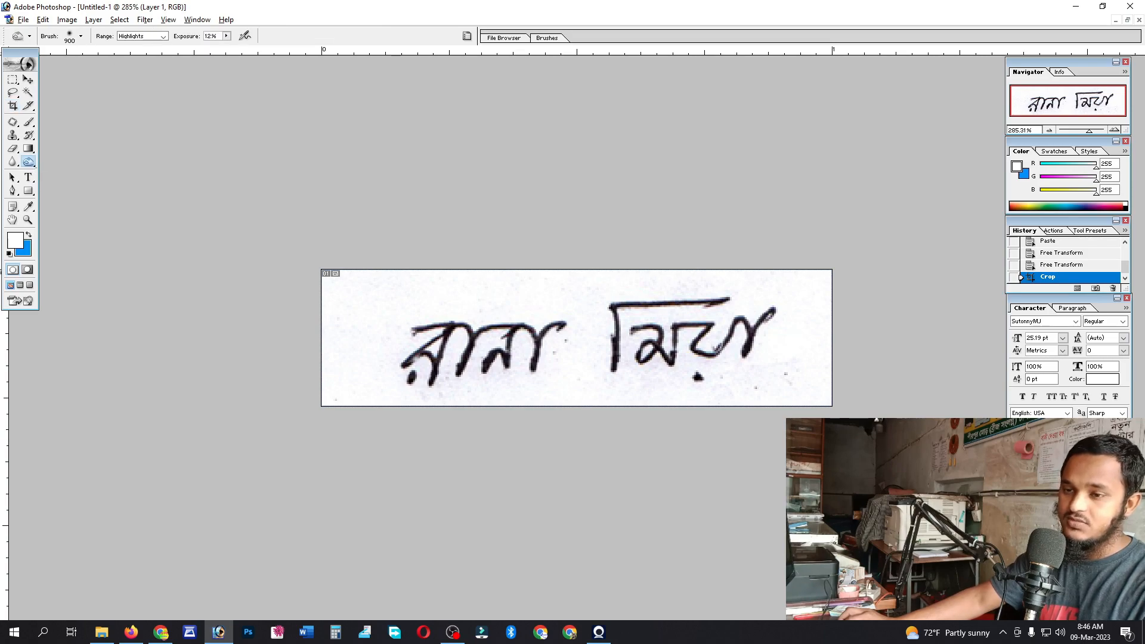
{"action": "key", "text": "bracketleft"}
{"action": "key", "text": "bracketleft"}
{"action": "key", "text": "bracketleft"}
{"action": "key", "text": "bracketleft"}
{"action": "key", "text": "bracketleft"}
{"action": "key", "text": "bracketleft"}
{"action": "key", "text": "bracketleft"}
{"action": "key", "text": "bracketleft"}
{"action": "key", "text": "bracketleft"}
{"action": "key", "text": "bracketleft"}
{"action": "key", "text": "bracketleft"}
{"action": "key", "text": "bracketleft"}
{"action": "key", "text": "bracketleft"}
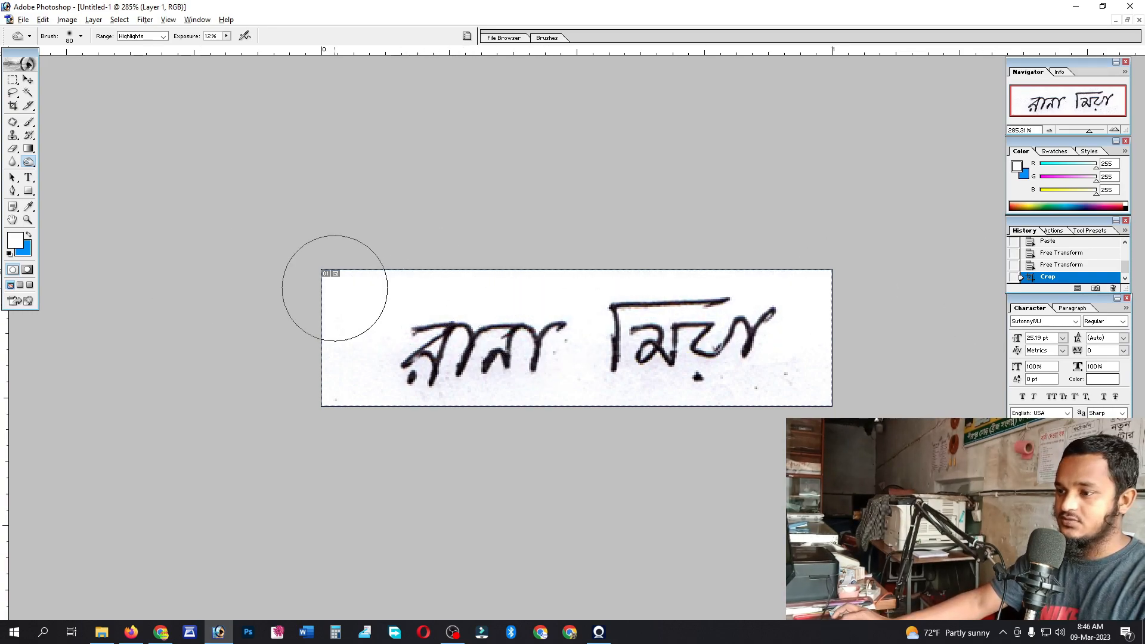
{"action": "left_click_drag", "start_coordinate": [716, 378], "coordinate": [119, 375]}
{"action": "mouse_move", "coordinate": [518, 291]}
{"action": "left_mouse_down"}
{"action": "mouse_move", "coordinate": [664, 380]}
{"action": "mouse_move", "coordinate": [749, 295]}
{"action": "mouse_move", "coordinate": [585, 291]}
{"action": "mouse_move", "coordinate": [183, 346]}
{"action": "left_mouse_up"}
{"action": "left_click", "coordinate": [765, 356]}
{"action": "left_click", "coordinate": [539, 335], "text": "ctrl"}
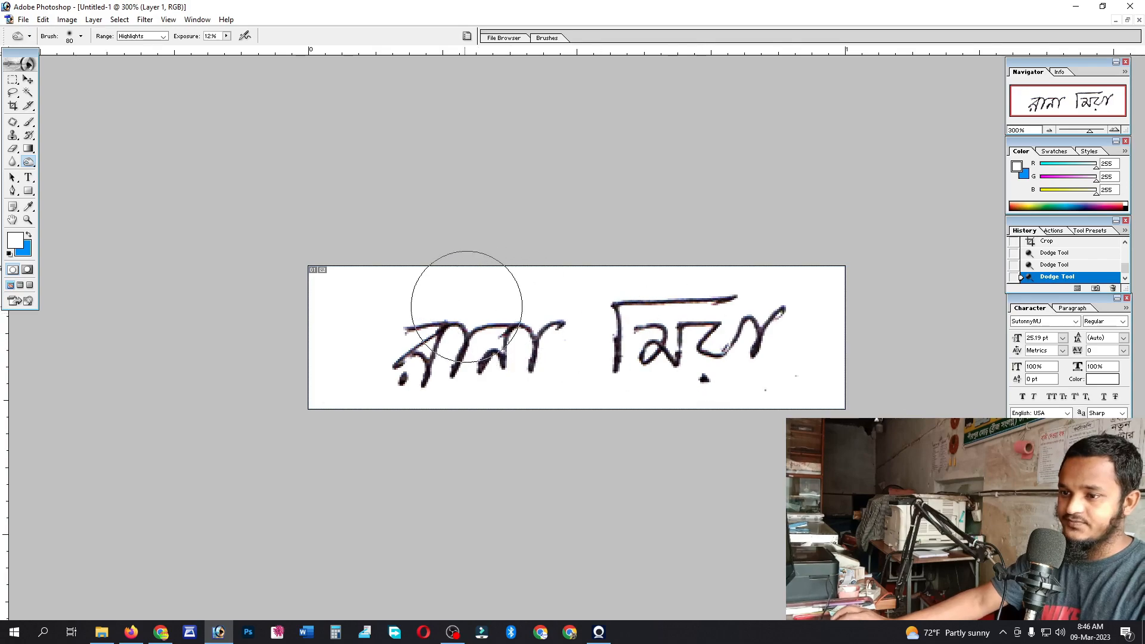
{"action": "left_click", "coordinate": [881, 378]}
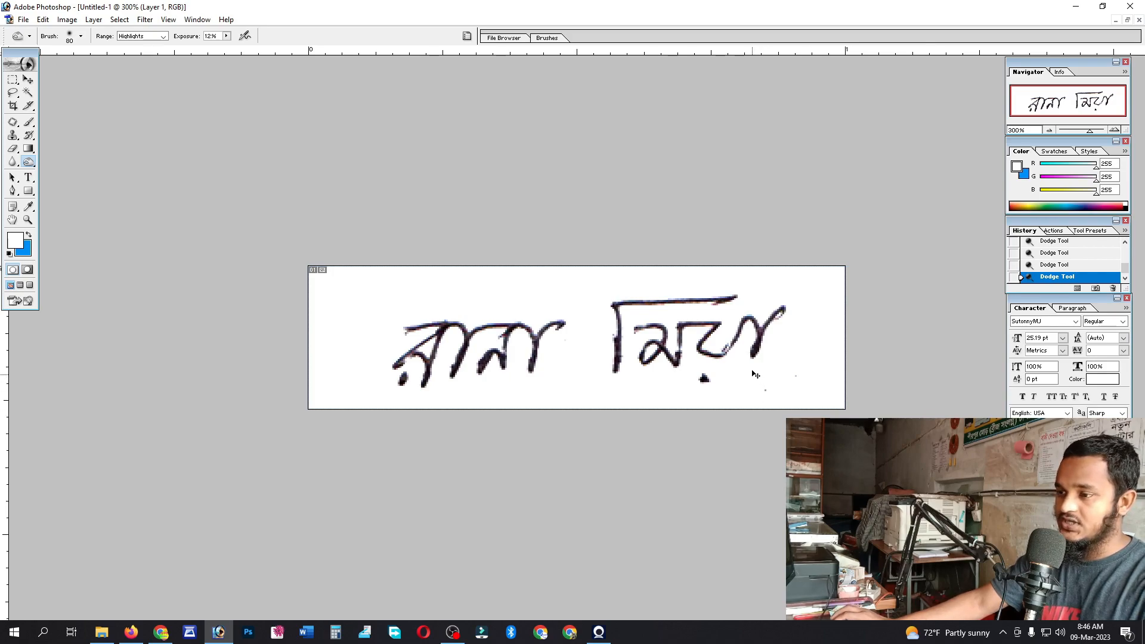
{"action": "key", "text": "ctrl+e"}
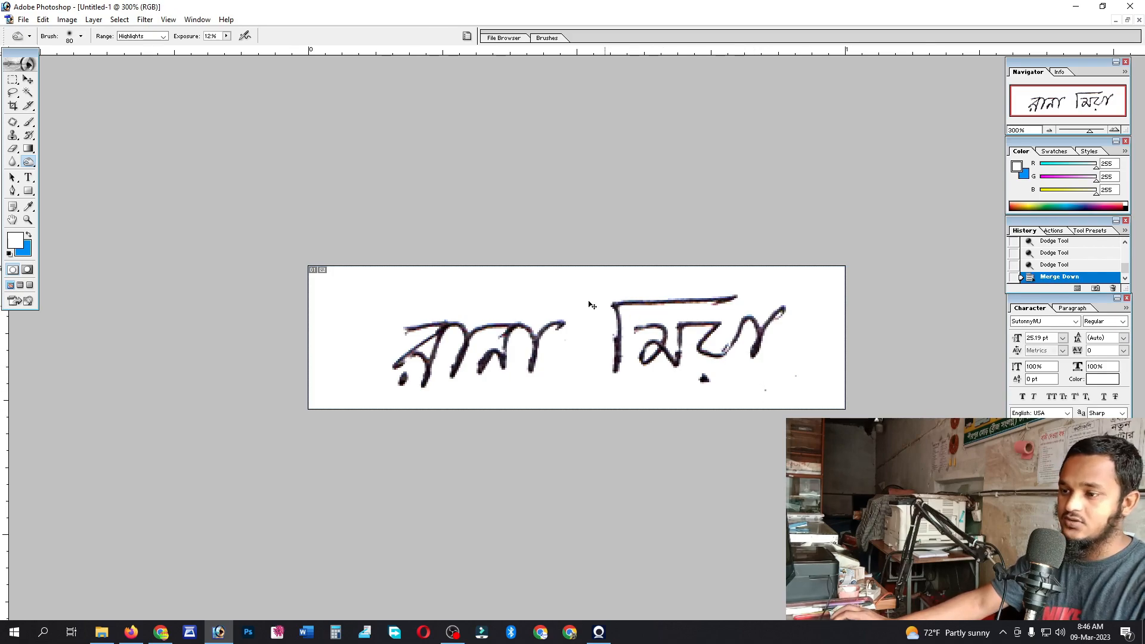
- Save the cleaned signature as a JPEG whose name ends in 300-80
{"action": "key", "text": "ctrl+shift+s"}
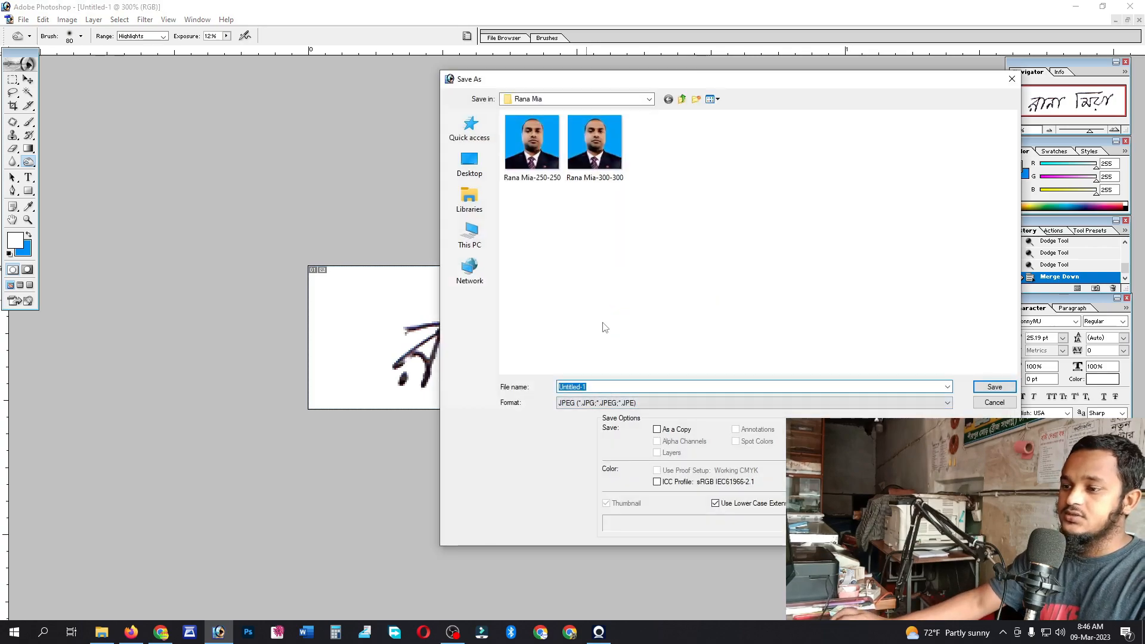
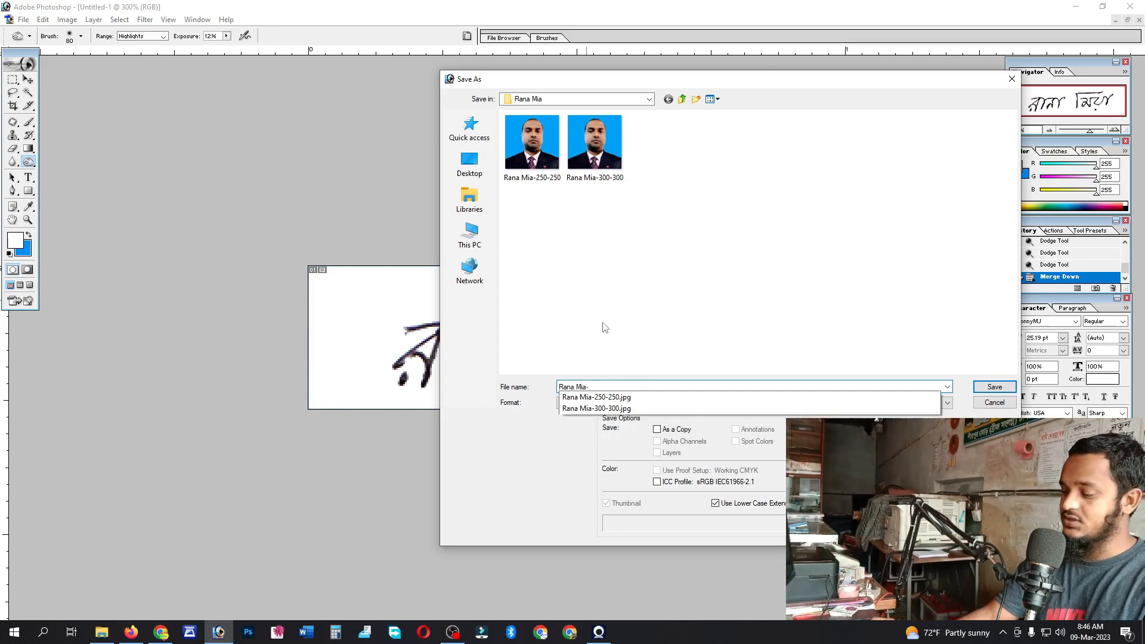
{"action": "type", "text": "300-80"}
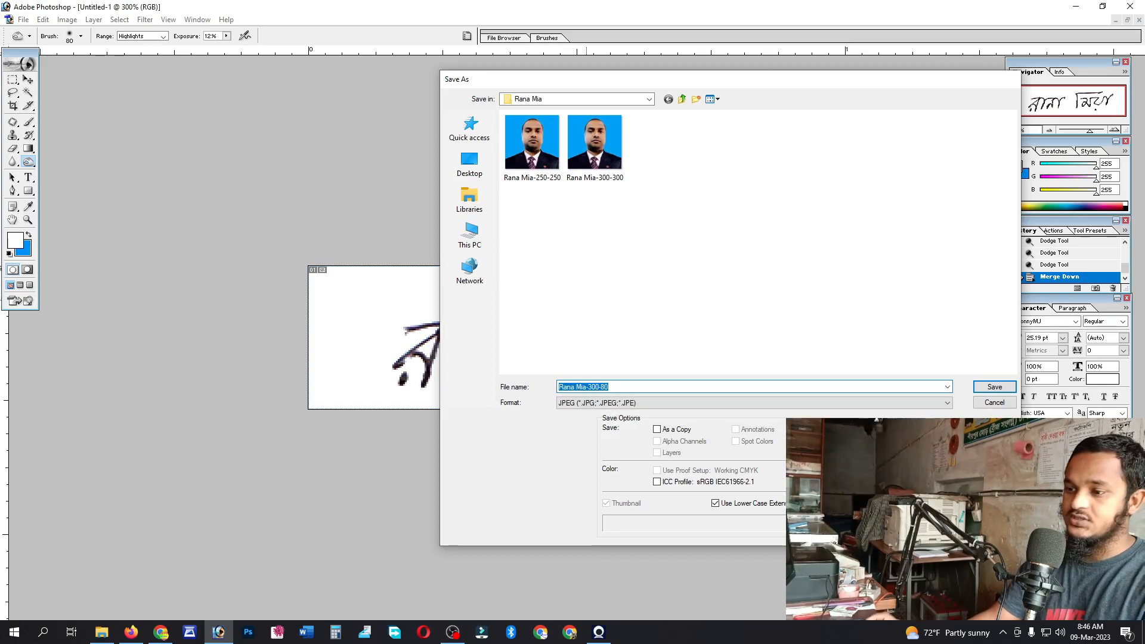
{"action": "key", "text": "Return"}
{"action": "key", "text": "Return"}
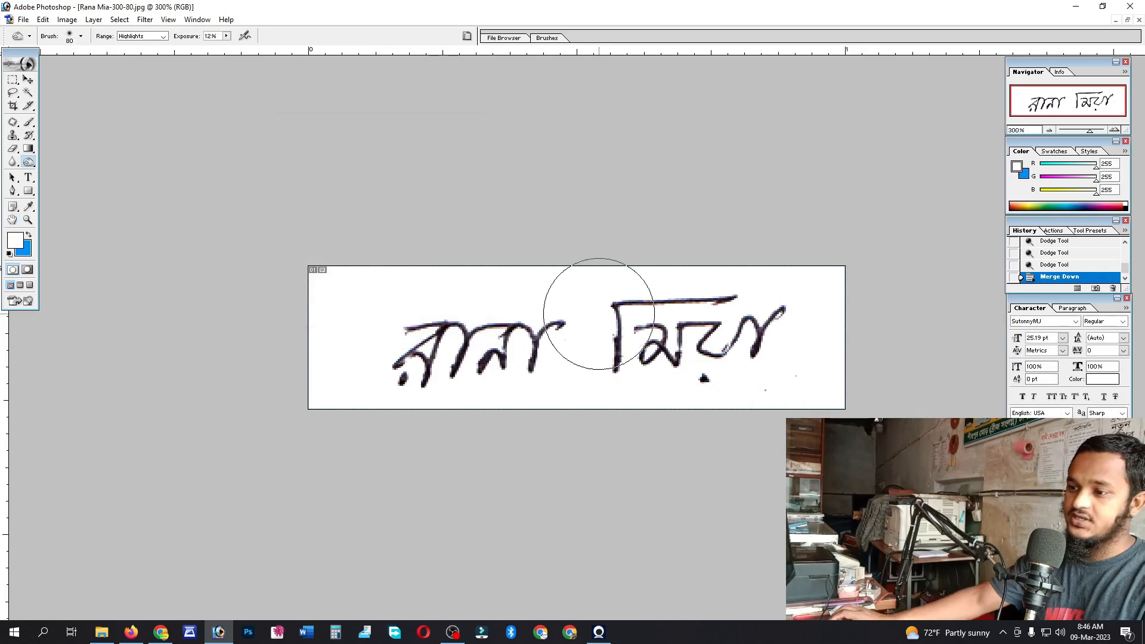
- Crop the signature to 300×100 px with the crop box centred over the handwriting
{"action": "key", "text": "c"}
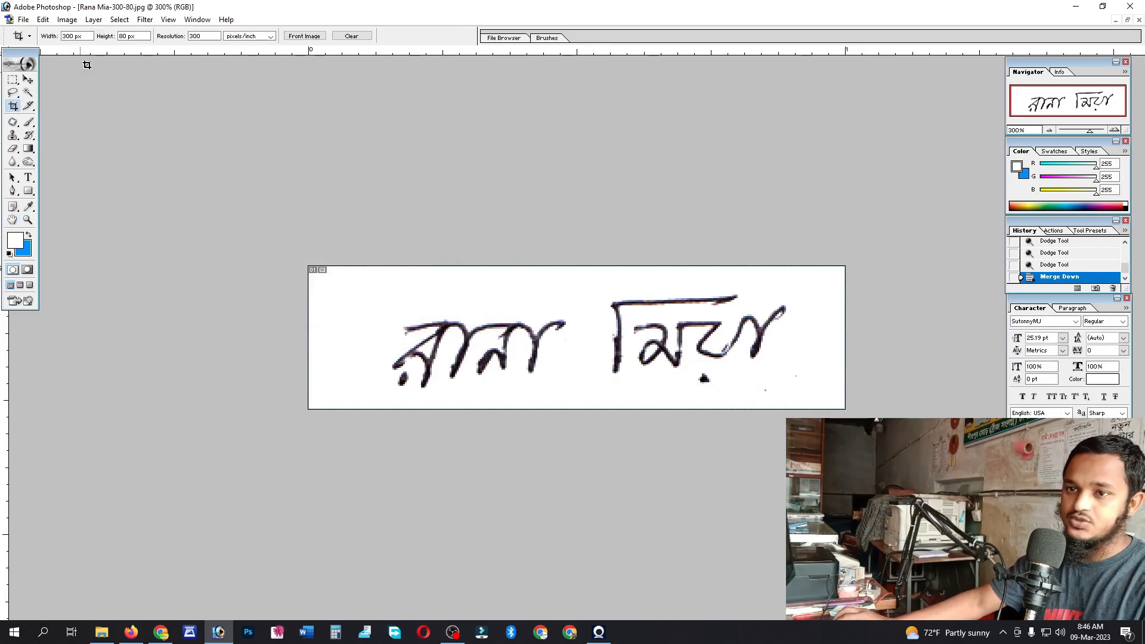
{"action": "double_click", "coordinate": [123, 36]}
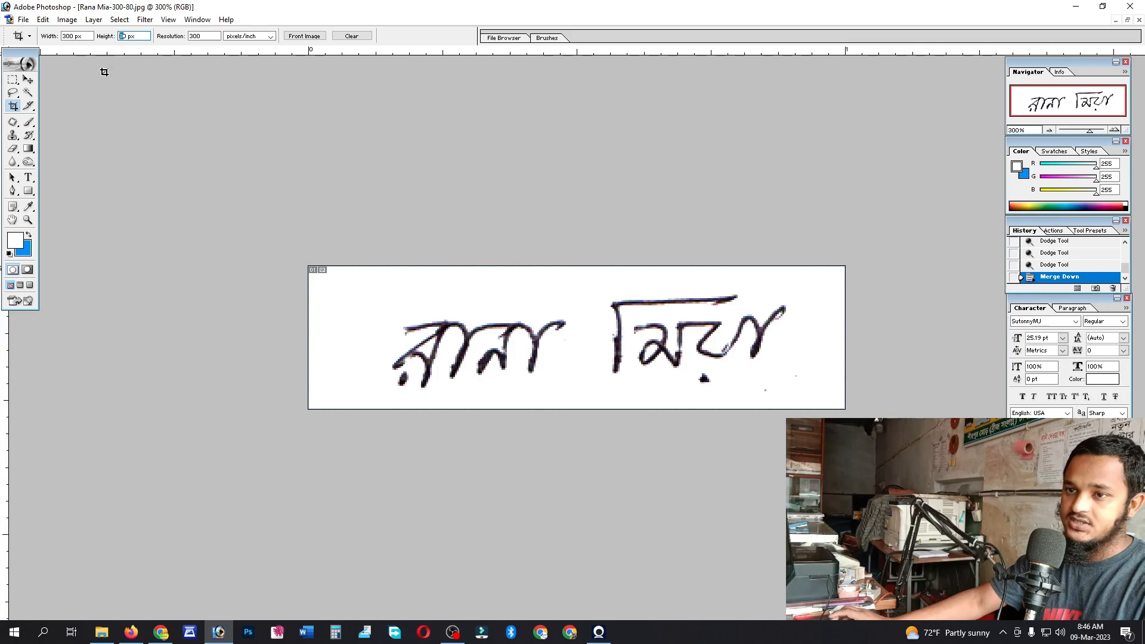
{"action": "type", "text": "100"}
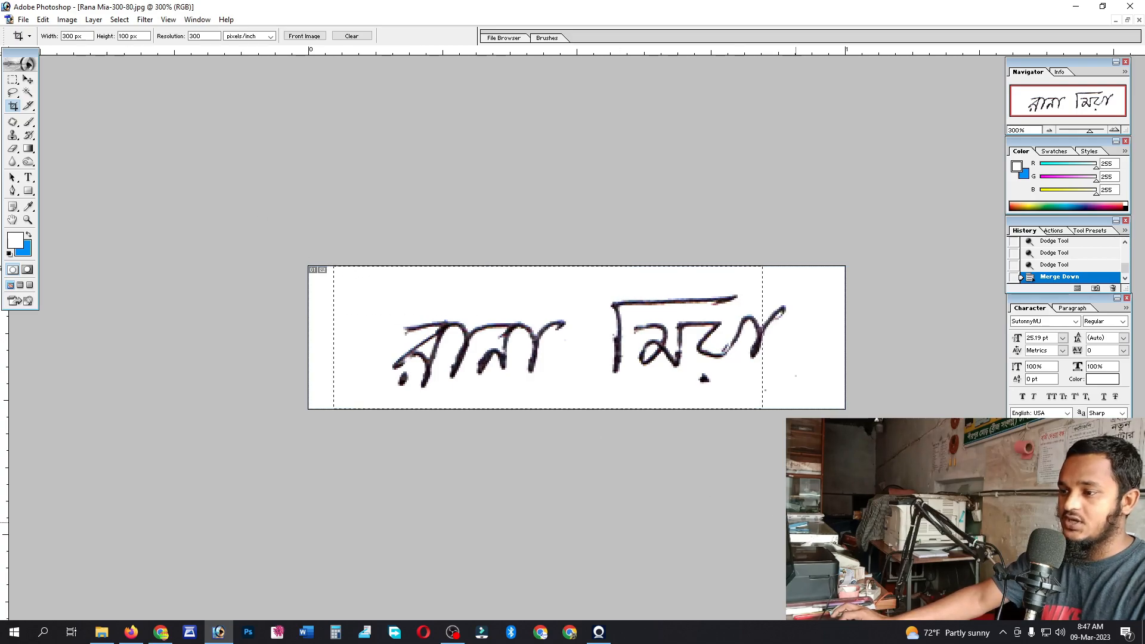
{"action": "left_click_drag", "start_coordinate": [796, 523], "coordinate": [794, 520]}
{"action": "left_click_drag", "start_coordinate": [644, 376], "coordinate": [678, 374]}
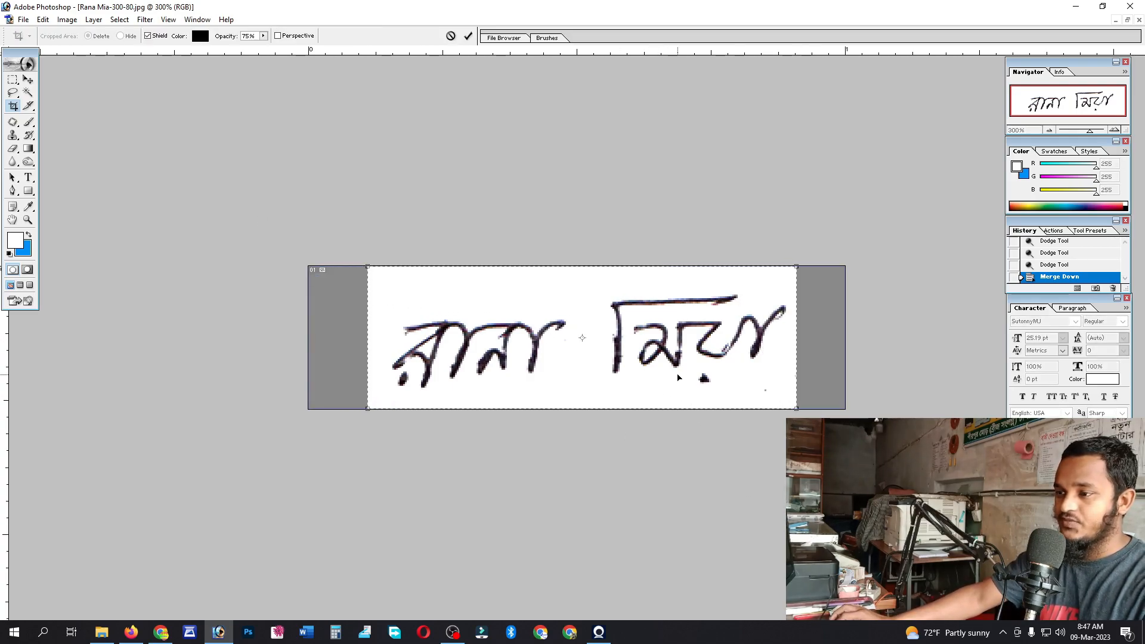
{"action": "key", "text": "Return"}
- Save the crop as a new JPEG ending in 300-100, accept the quality options, and close it
{"action": "key", "text": "ctrl+shift+s"}
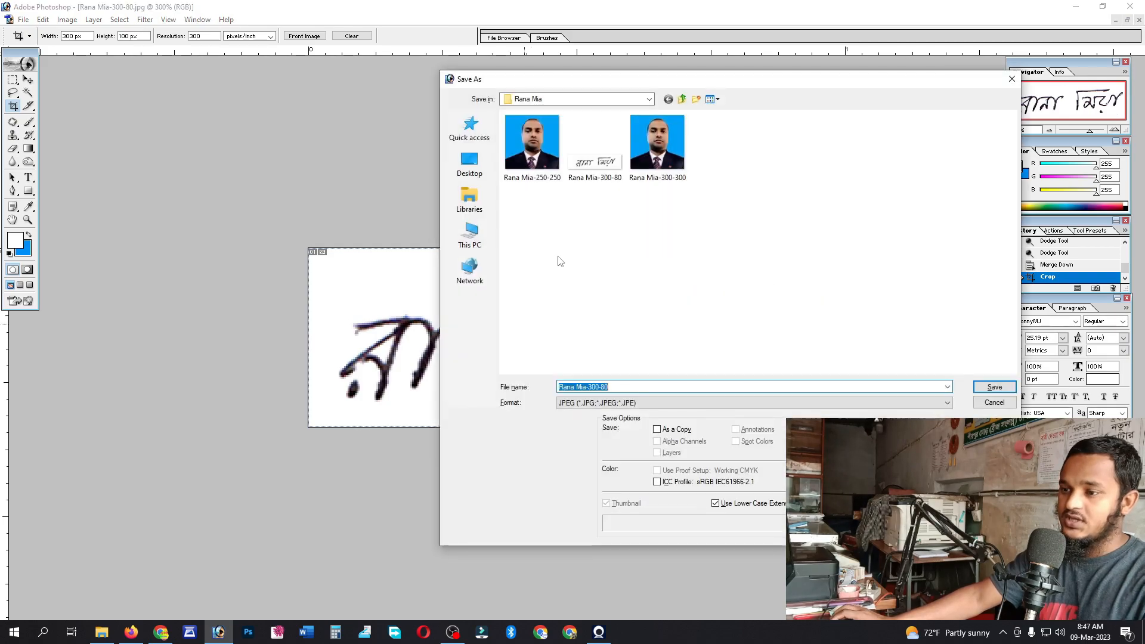
{"action": "left_click", "coordinate": [618, 386]}
{"action": "key", "text": "BackSpace"}
{"action": "key", "text": "BackSpace"}
{"action": "type", "text": "100"}
{"action": "key", "text": "Return"}
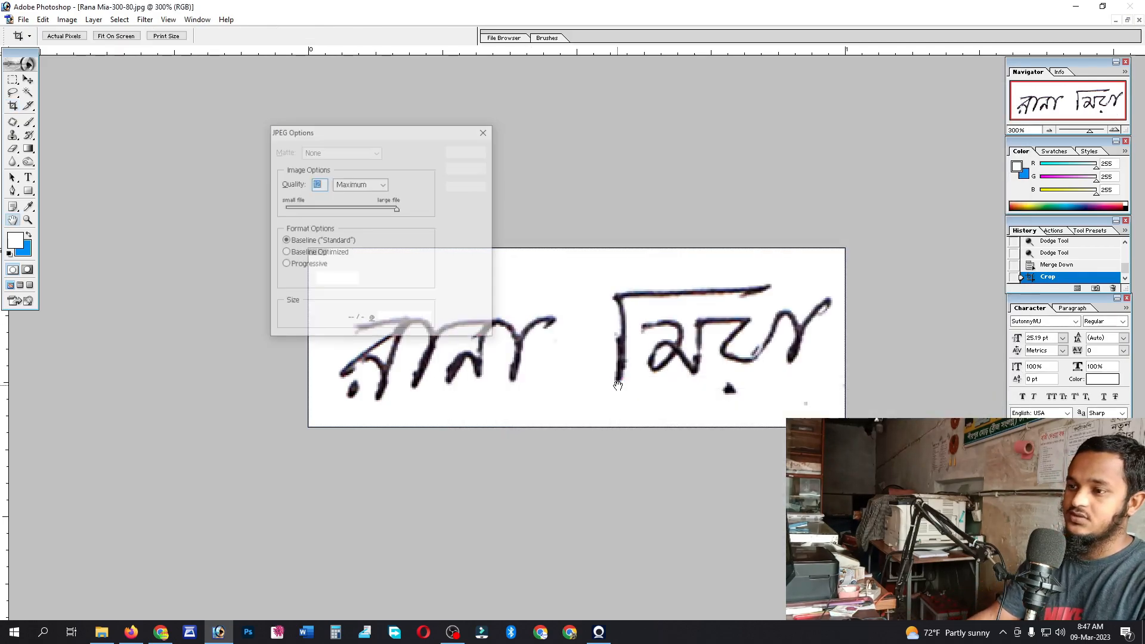
{"action": "key", "text": "Return"}
{"action": "key", "text": "ctrl+w"}
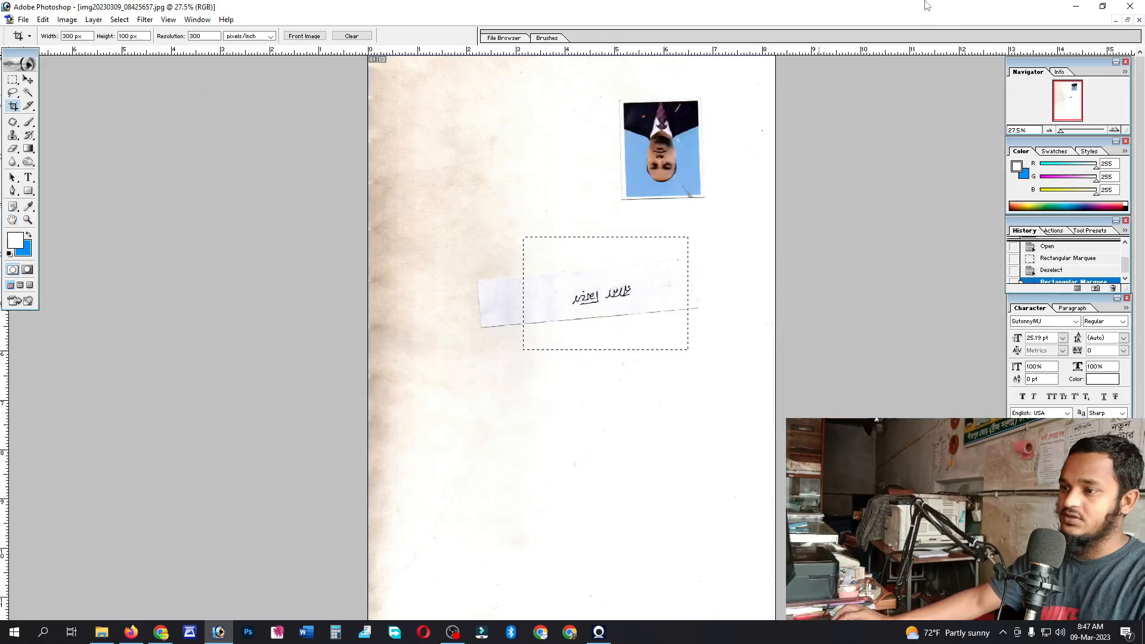
- Minimize Photoshop and refresh the photo folder listing
{"action": "left_click", "coordinate": [1076, 7]}
{"action": "right_click", "coordinate": [661, 264]}
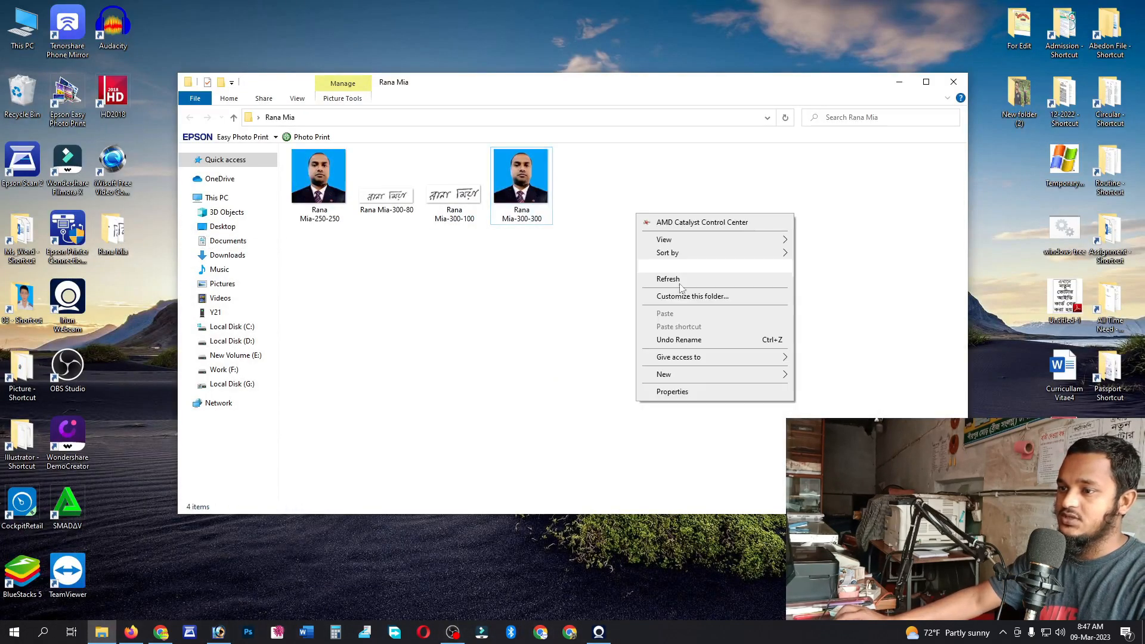
{"action": "left_click", "coordinate": [663, 278]}
- Refresh the folder again so the 300-100 signature shows, then open the 300-300 passport photo in Photoshop
{"action": "left_click", "coordinate": [328, 216]}
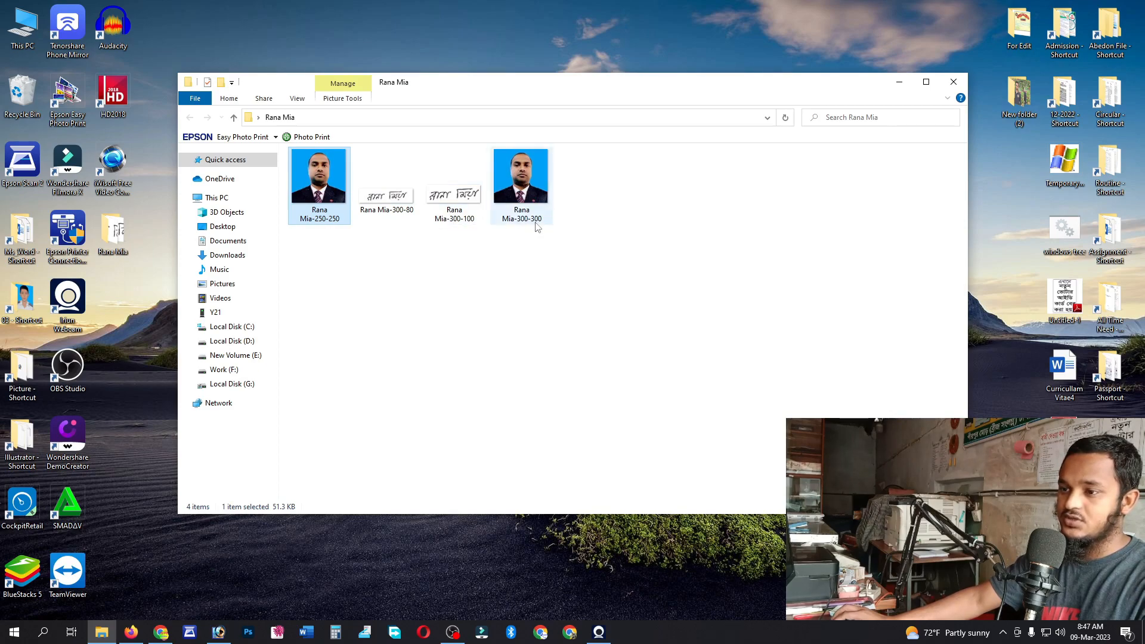
{"action": "right_click", "coordinate": [630, 199]}
{"action": "left_click", "coordinate": [668, 263]}
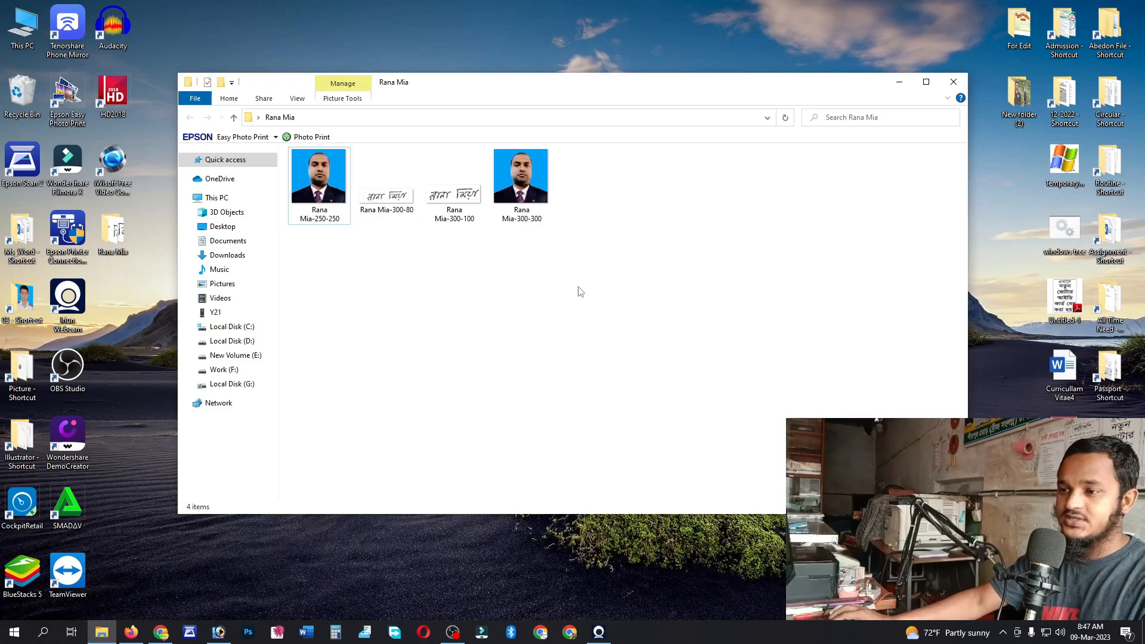
{"action": "left_click_drag", "start_coordinate": [539, 221], "coordinate": [174, 568]}
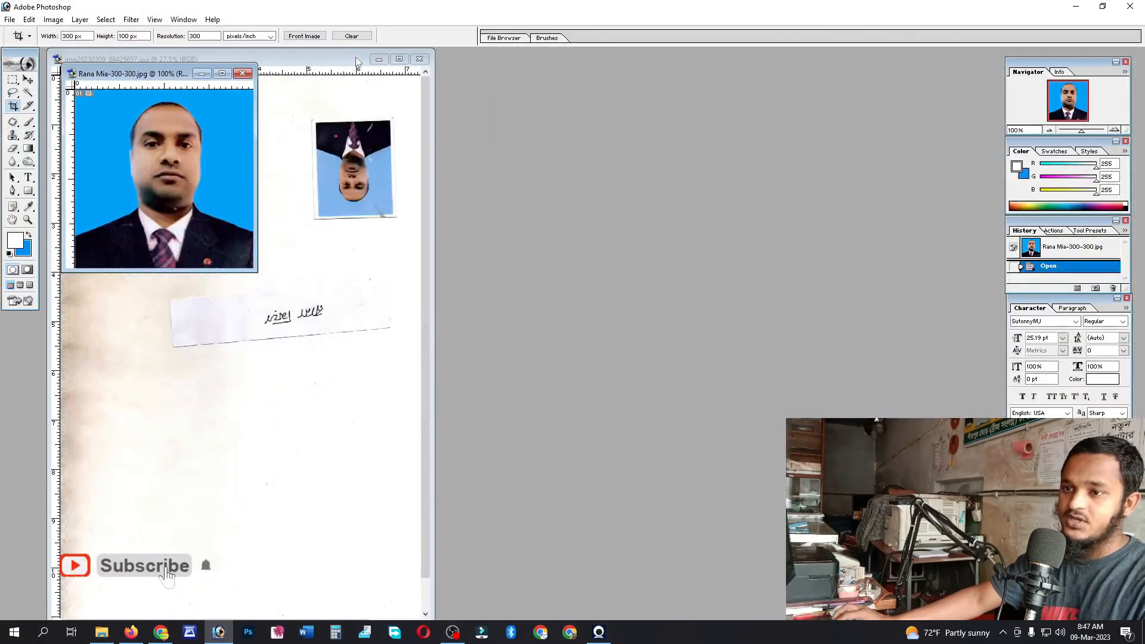
- Maximize and fit the photo, then crop the whole image to 600×600 px
{"action": "left_click", "coordinate": [220, 73]}
{"action": "key", "text": "ctrl+0"}
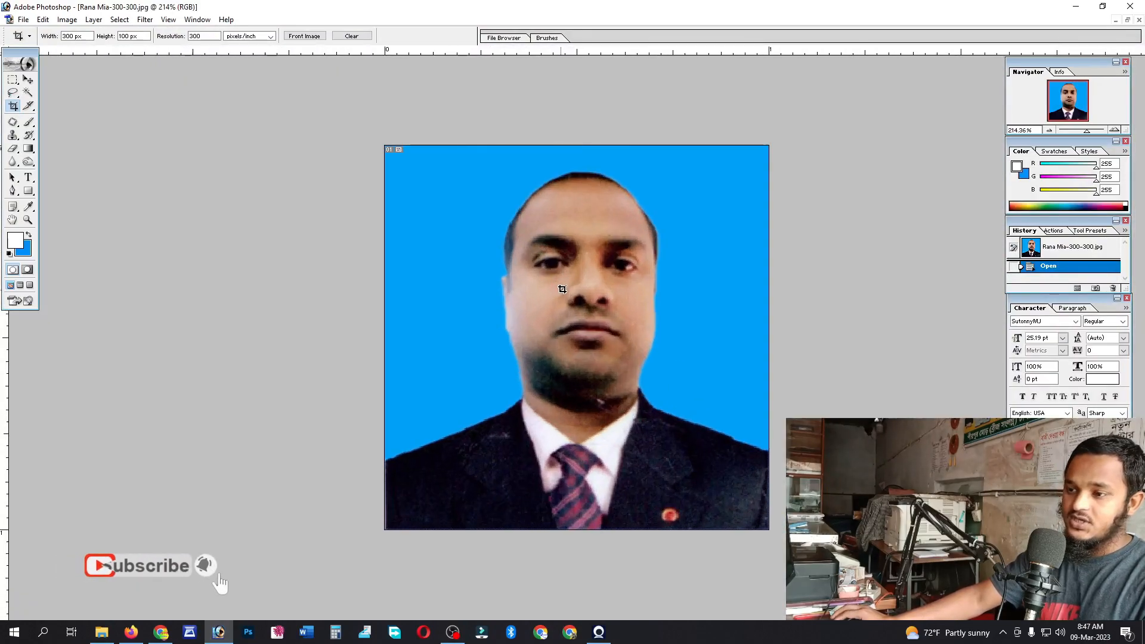
{"action": "key", "text": "Return"}
{"action": "type", "text": "600"}
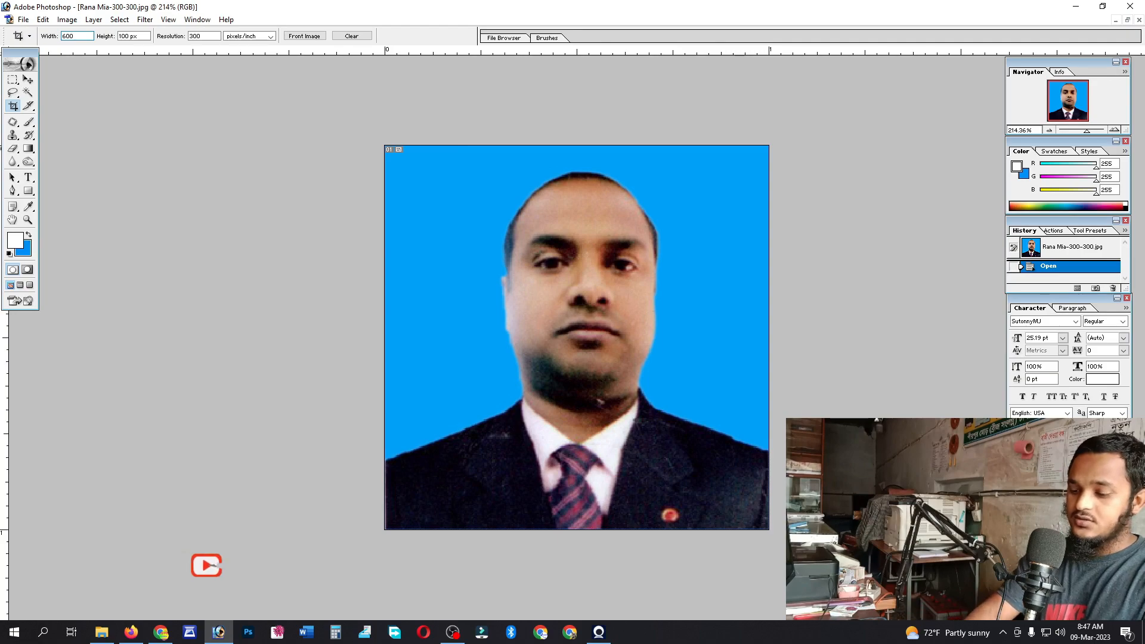
{"action": "key", "text": "Tab"}
{"action": "type", "text": "600"}
{"action": "key", "text": "Tab"}
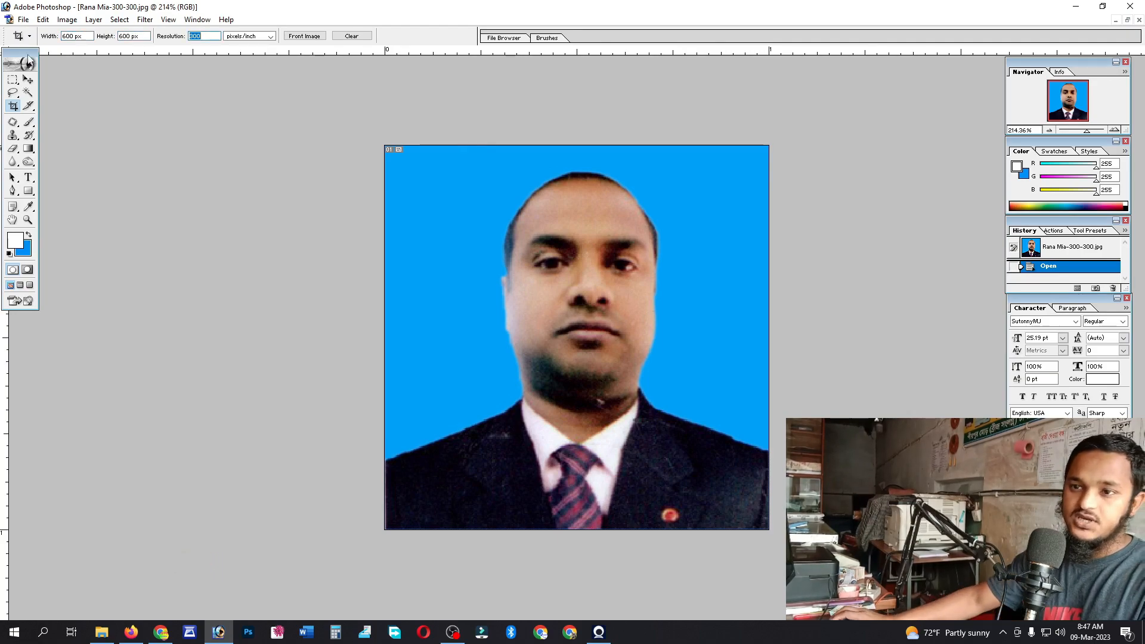
{"action": "left_click_drag", "start_coordinate": [288, 111], "coordinate": [797, 551]}
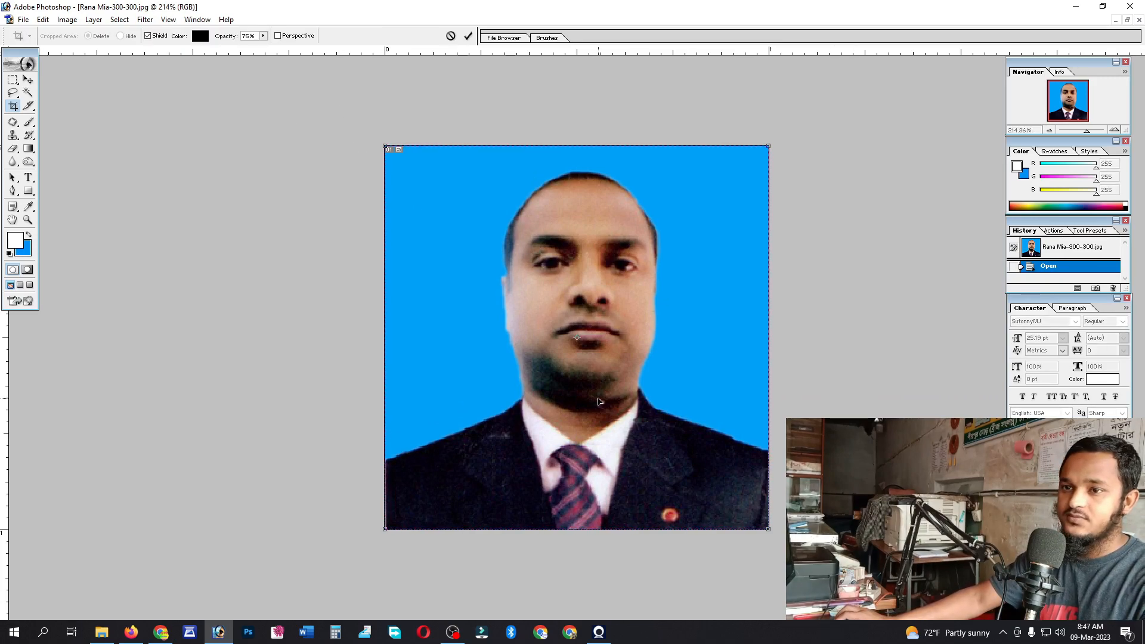
{"action": "key", "text": "Return"}
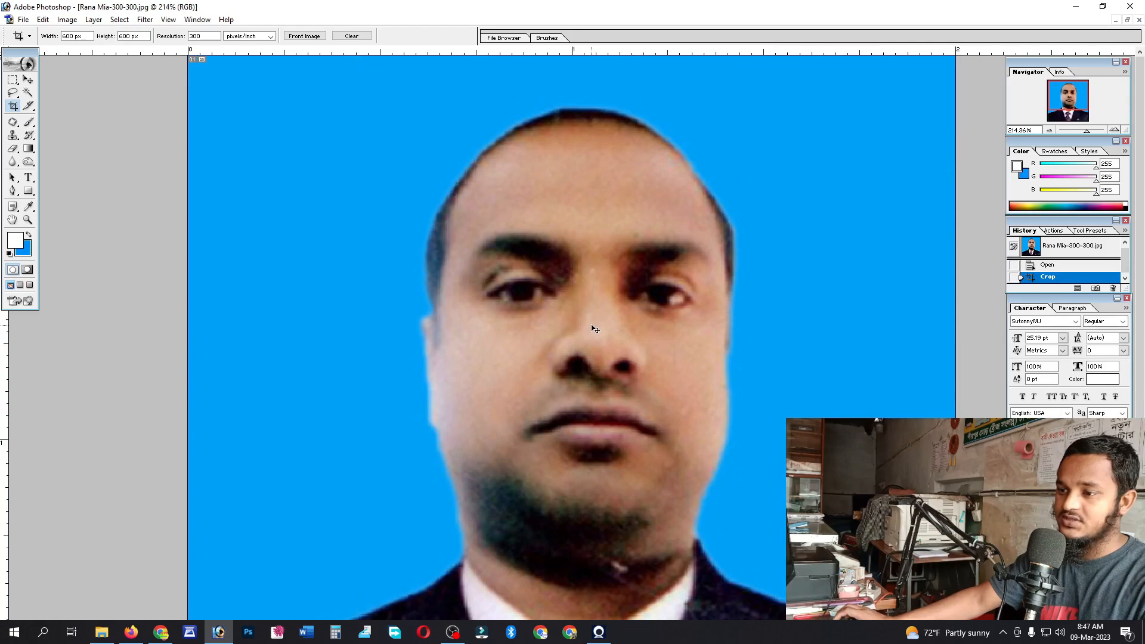
- Save the cropped photo as a separate JPEG whose name ends in 600-600
{"action": "key", "text": "ctrl+shift+s"}
{"action": "left_click", "coordinate": [624, 387]}
{"action": "key", "text": "BackSpace"}
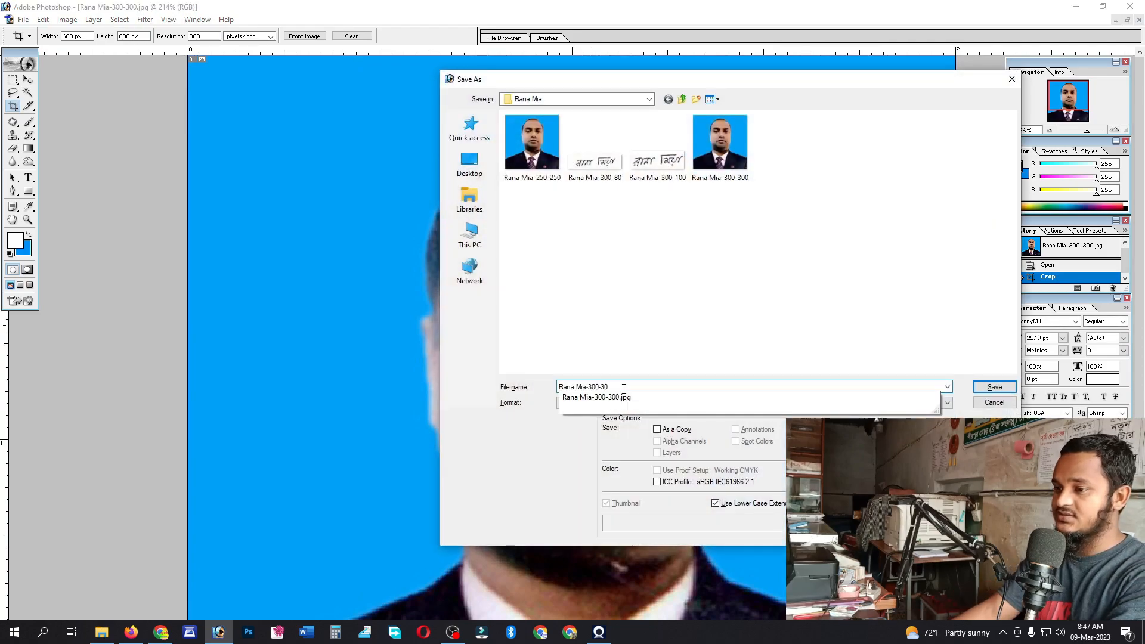
{"action": "key", "text": "BackSpace"}
{"action": "key", "text": "BackSpace"}
{"action": "key", "text": "BackSpace"}
{"action": "key", "text": "BackSpace"}
{"action": "key", "text": "BackSpace"}
{"action": "type", "text": "600"}
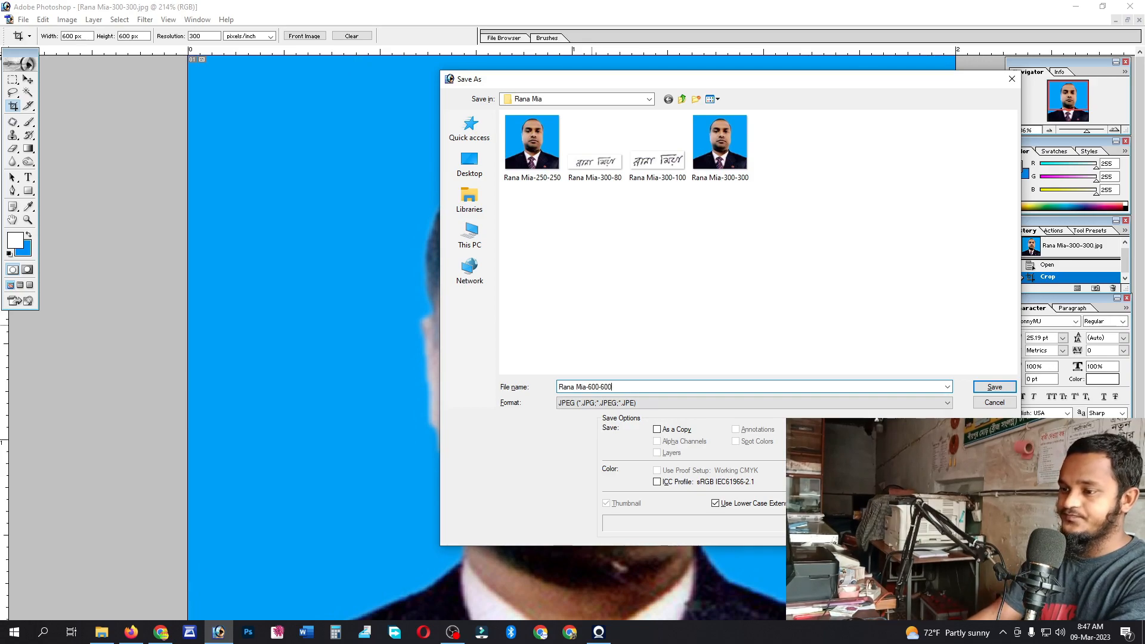
{"action": "type", "text": "-300"}
{"action": "key", "text": "Return"}
{"action": "key", "text": "Return"}
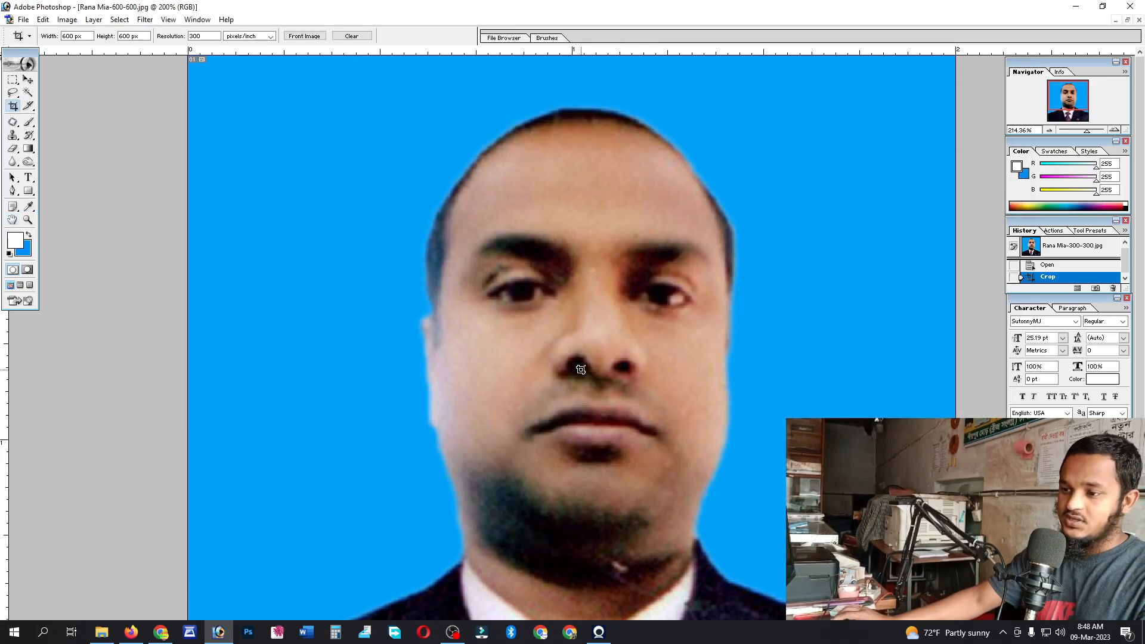
{"action": "left_click", "coordinate": [580, 370], "text": "ctrl+alt"}
- Select the blue background with the Magic Wand and clear it to white
{"action": "key", "text": "ctrl+0"}
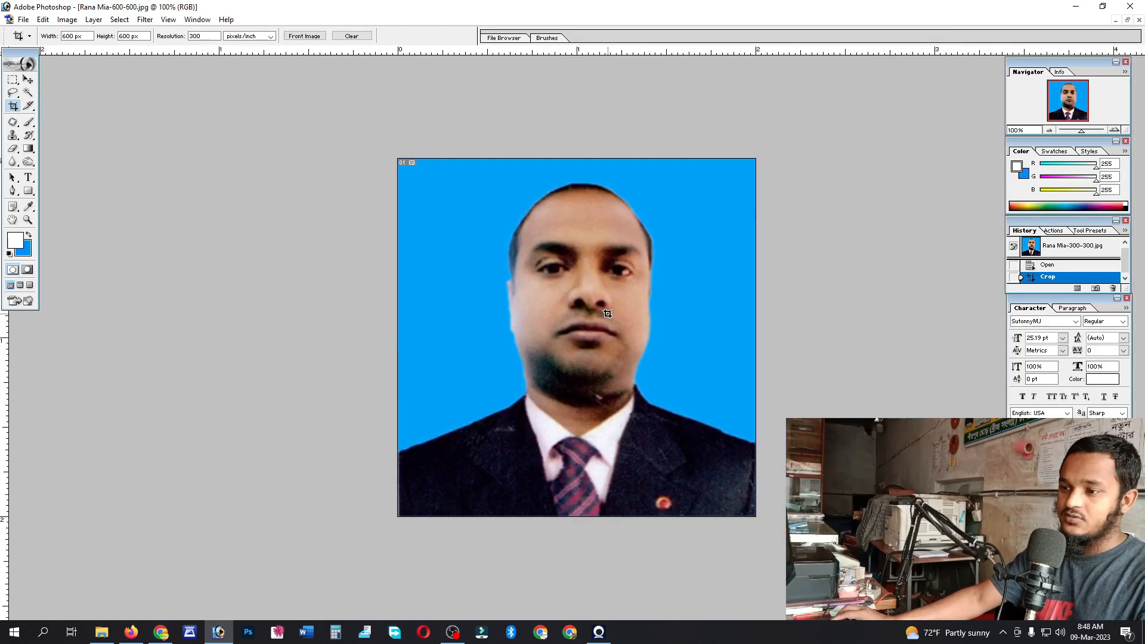
{"action": "key", "text": "w"}
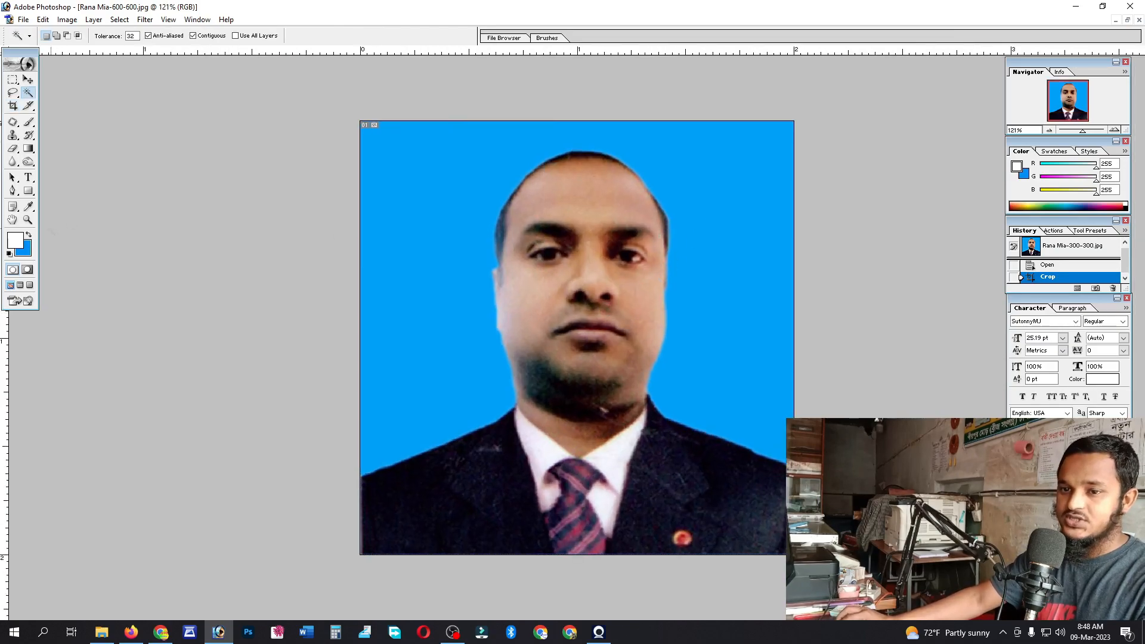
{"action": "left_click", "coordinate": [30, 235]}
{"action": "left_click", "coordinate": [726, 254]}
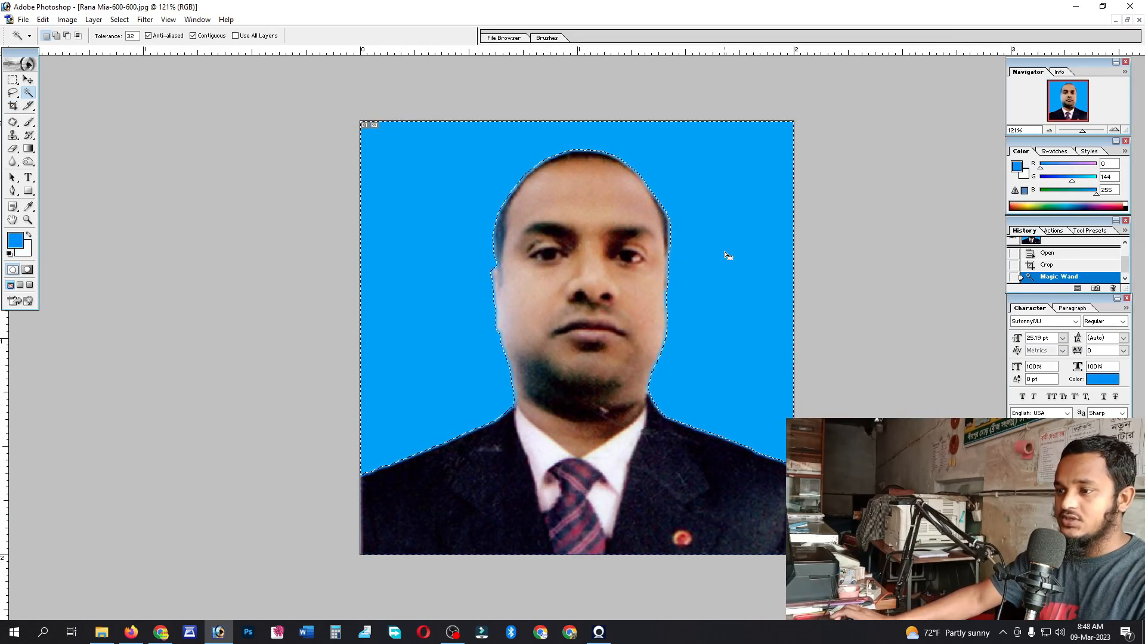
{"action": "key", "text": "Delete"}
- Feather the selection, clear the leftover blue fringe, deselect, and return to the photo folder
{"action": "key", "text": "ctrl+alt+d"}
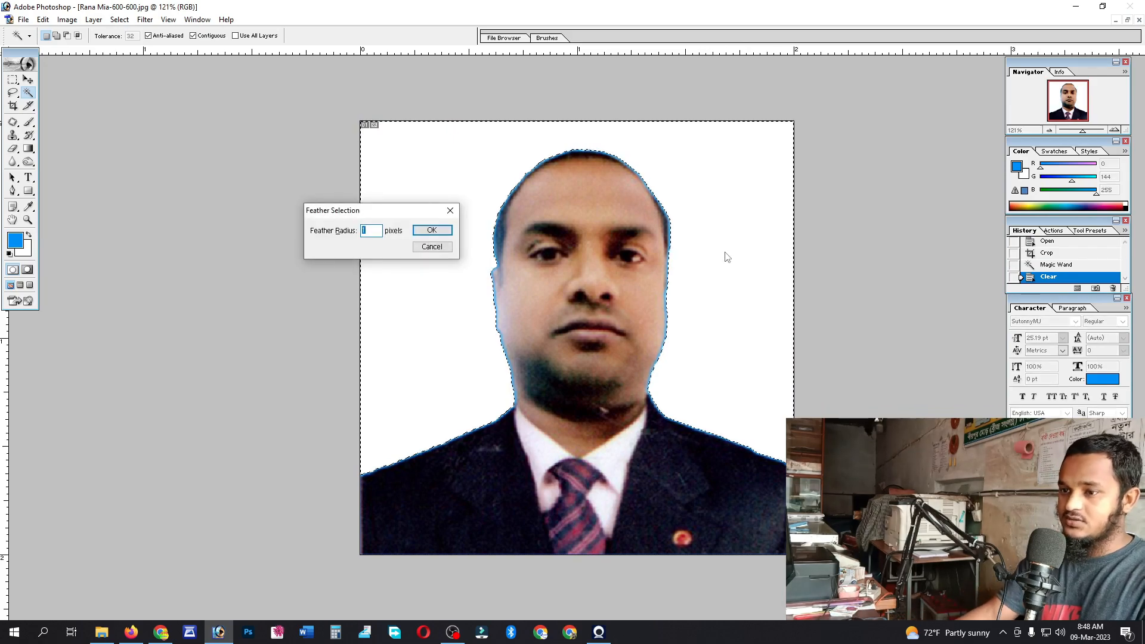
{"action": "key", "text": "Return"}
{"action": "key", "text": "Delete"}
{"action": "key", "text": "Delete"}
{"action": "key", "text": "Delete"}
{"action": "key", "text": "Delete"}
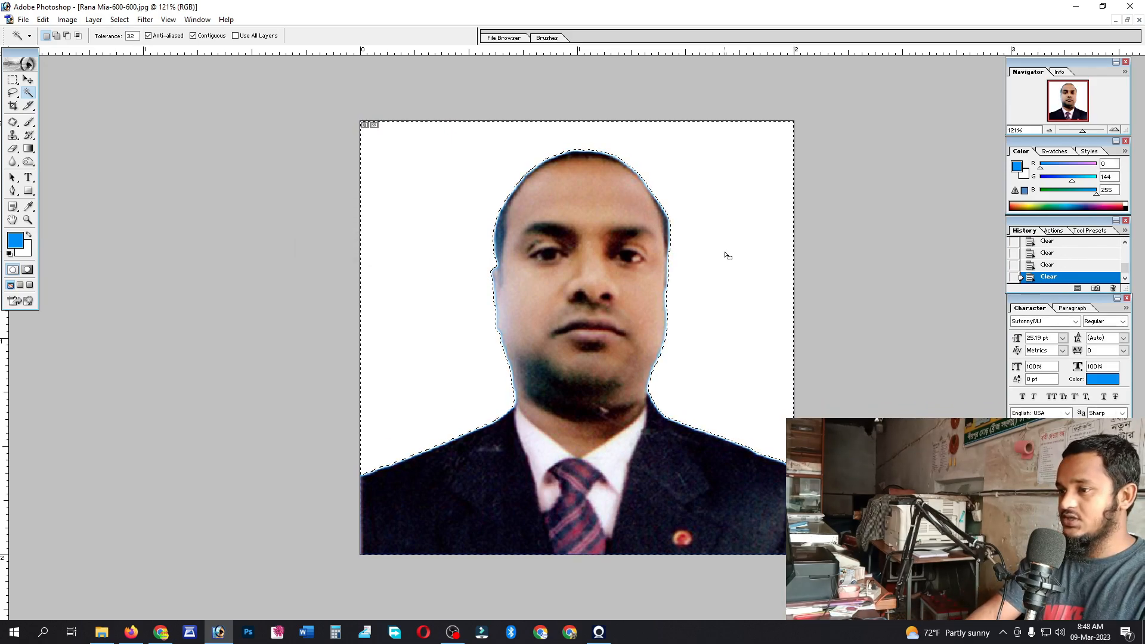
{"action": "key", "text": "ctrl+d"}
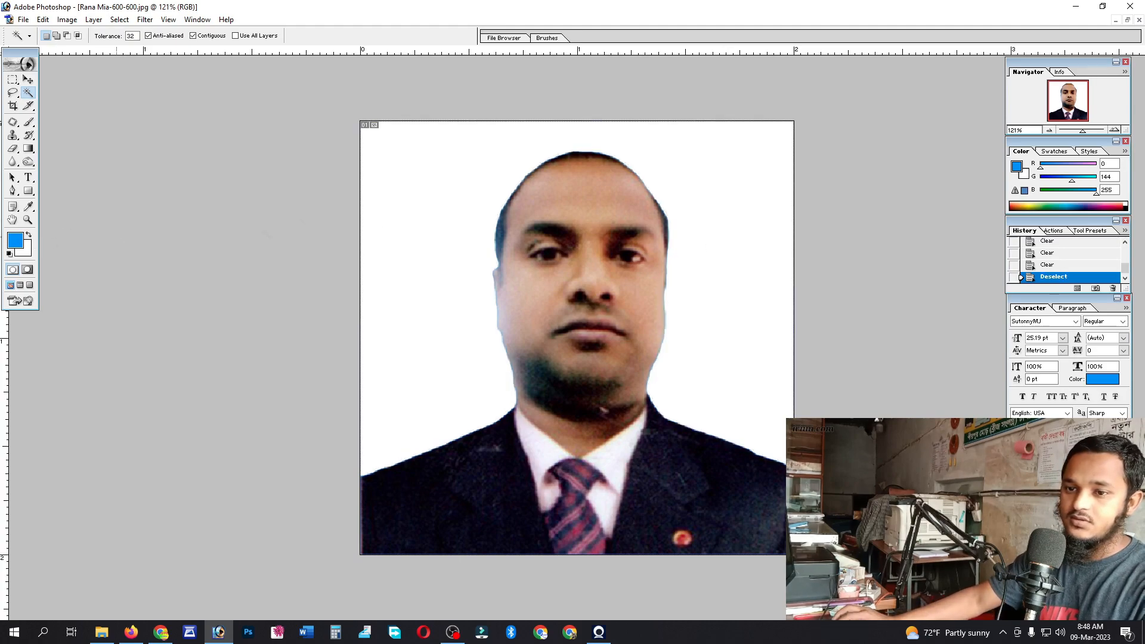
{"action": "left_click", "coordinate": [1076, 6]}
{"action": "right_click", "coordinate": [701, 234]}
{"action": "key", "text": "Escape"}
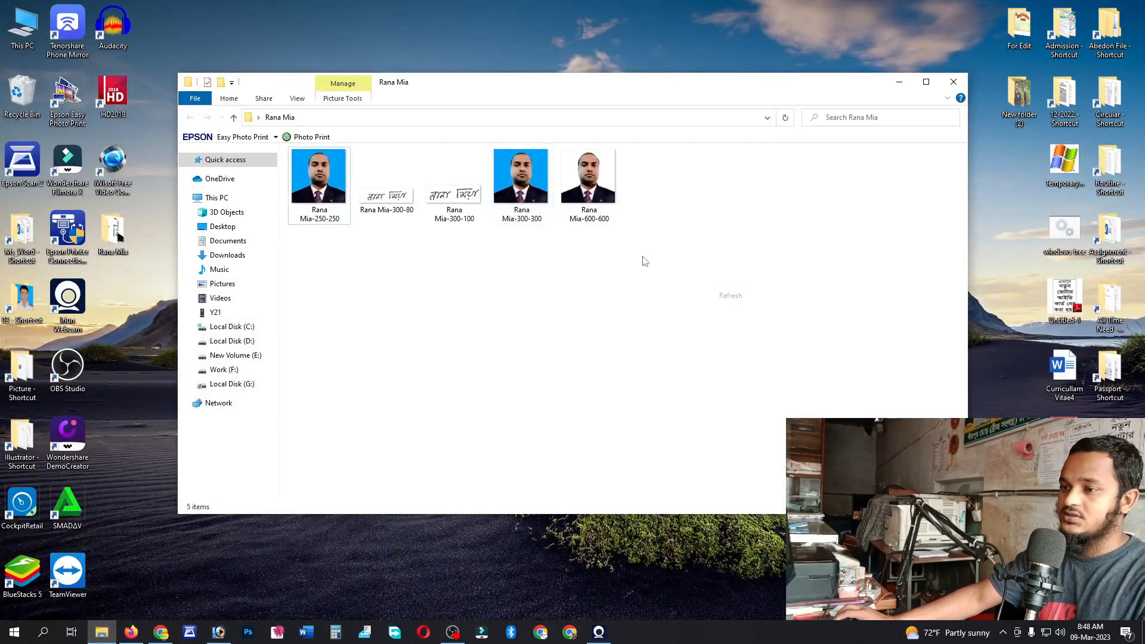
{"action": "right_click", "coordinate": [517, 256]}
{"action": "left_click", "coordinate": [558, 320]}
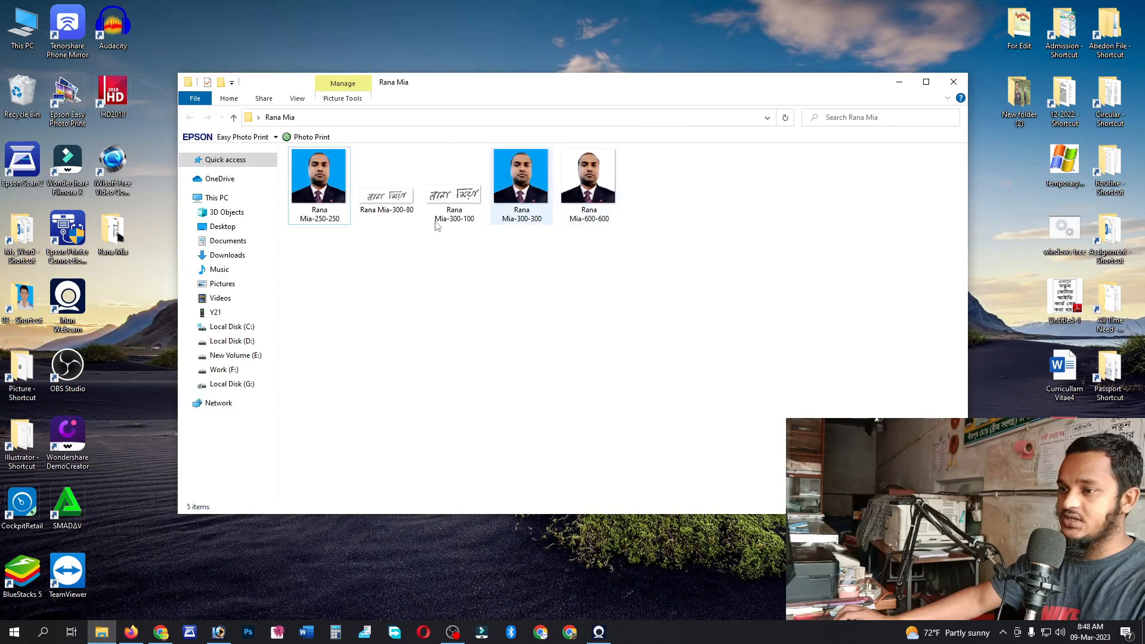
{"action": "right_click", "coordinate": [521, 284]}
{"action": "left_click", "coordinate": [556, 348]}
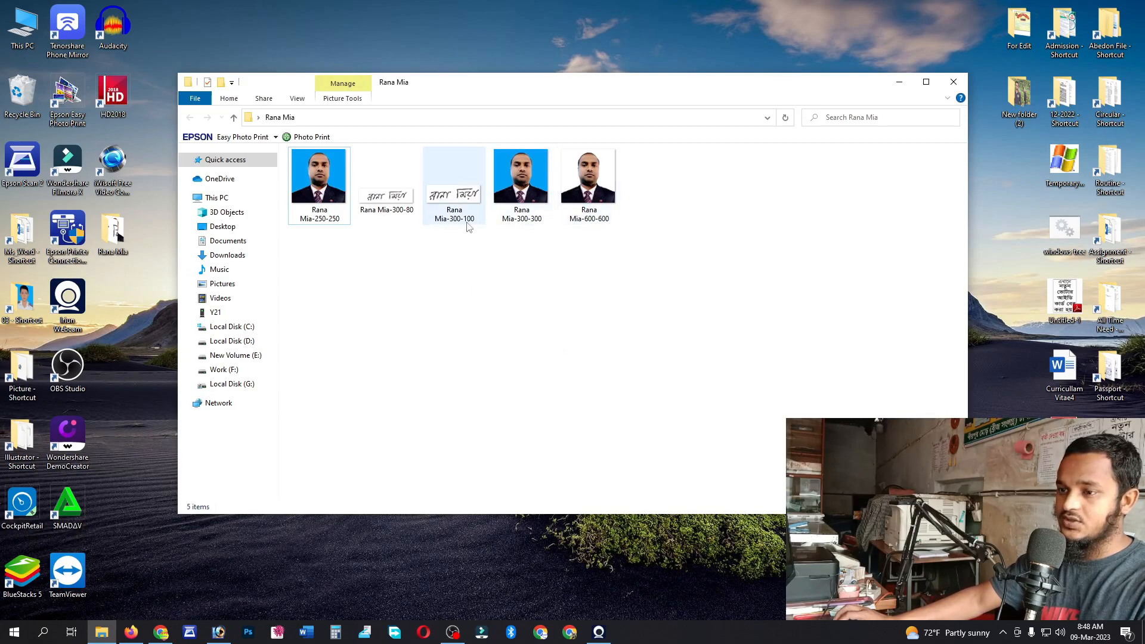
{"action": "right_click", "coordinate": [528, 288]}
{"action": "left_click", "coordinate": [559, 339]}
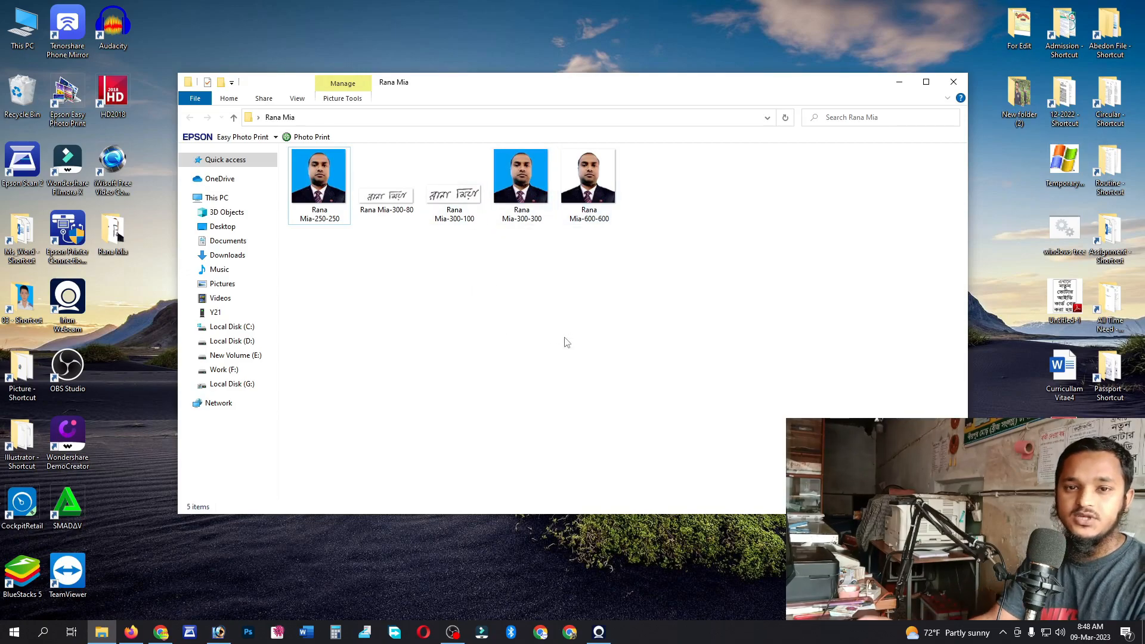